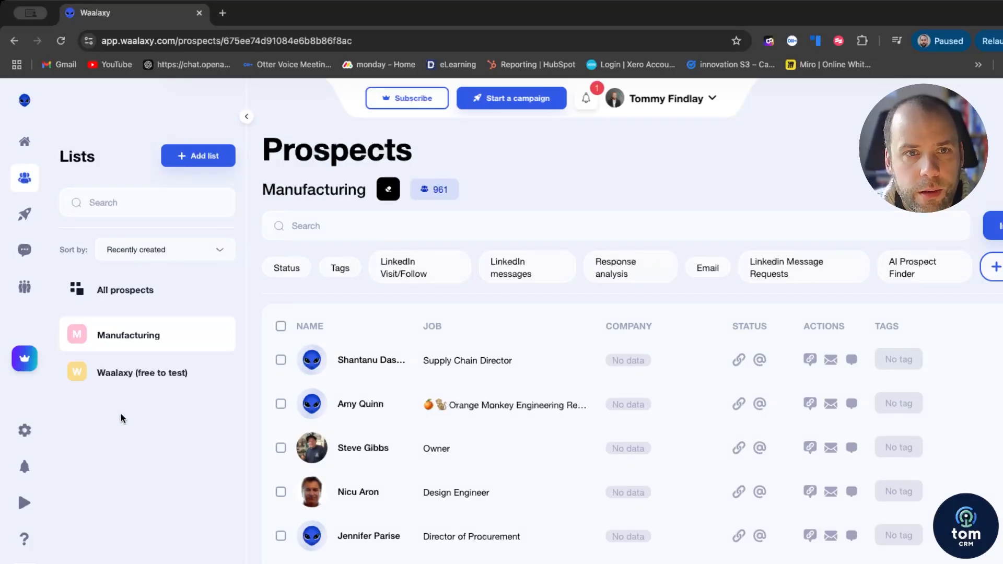
Open the Prospects page, start a new campaign and browse the available sequences.
mouse_move(24, 184)
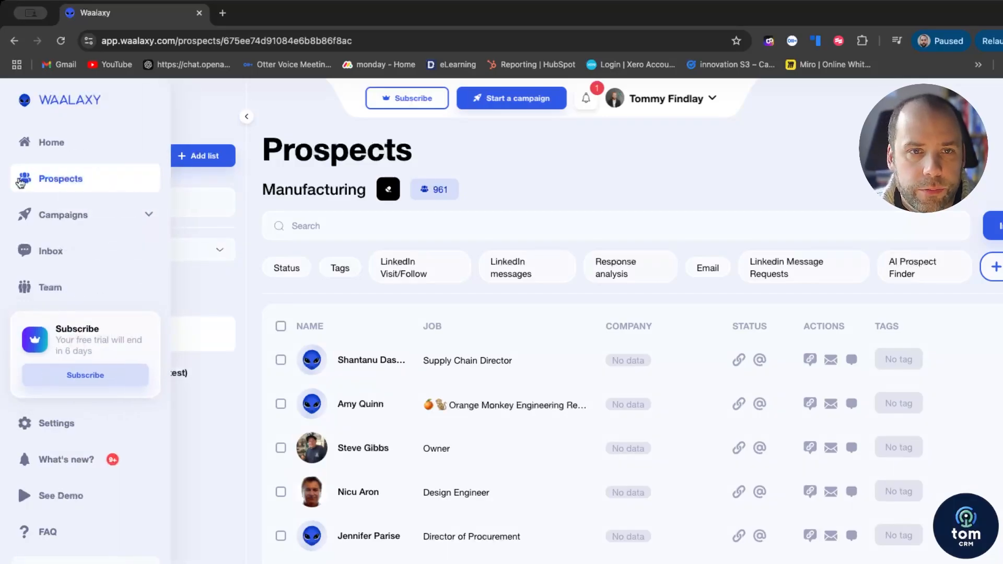
click(62, 181)
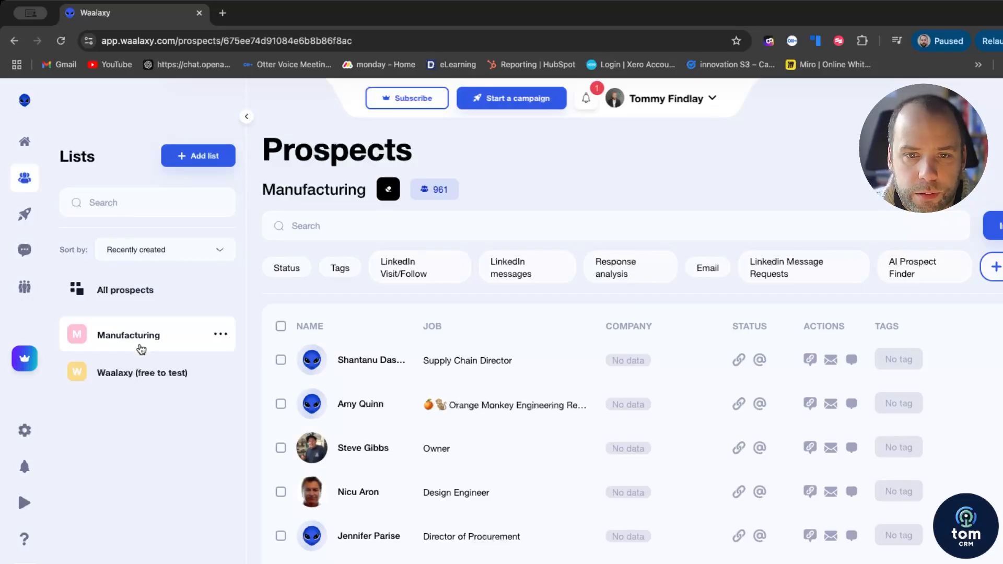
click(508, 107)
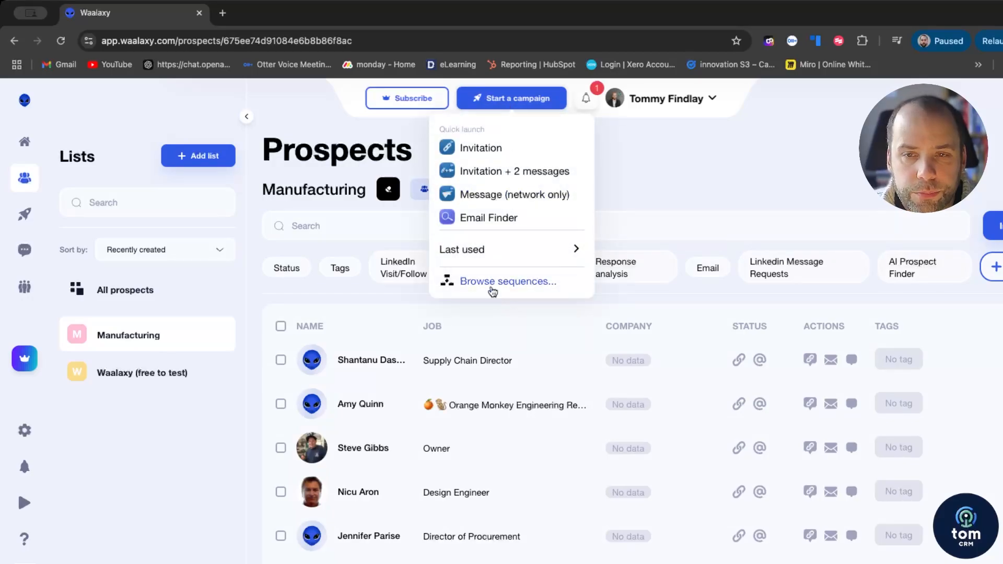
click(493, 285)
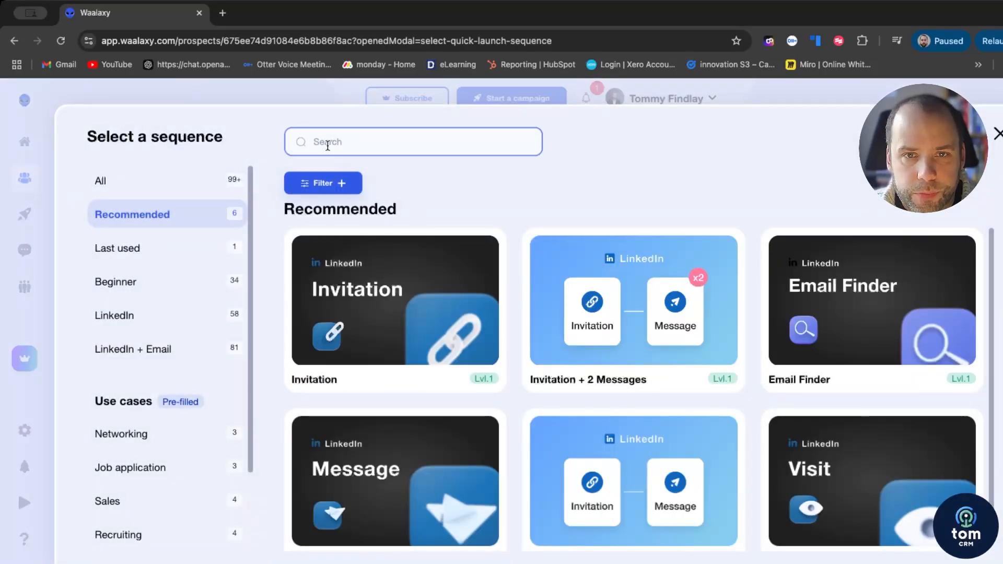
Filter the sequences by CRM Sync to choose Jupiter (CRM Sync version), and validate the Gmail mail account setup.
click(327, 186)
click(324, 332)
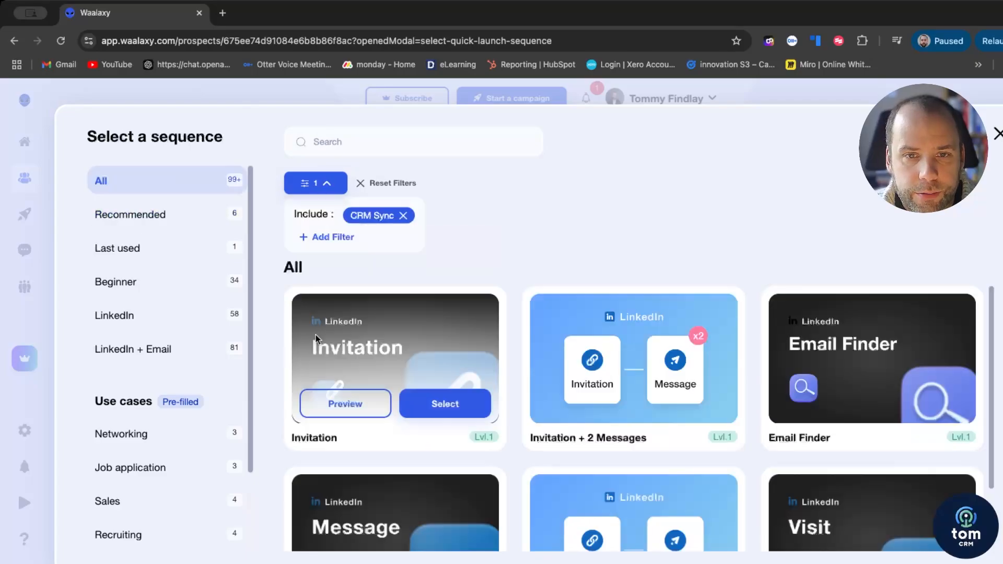
mouse_move(430, 368)
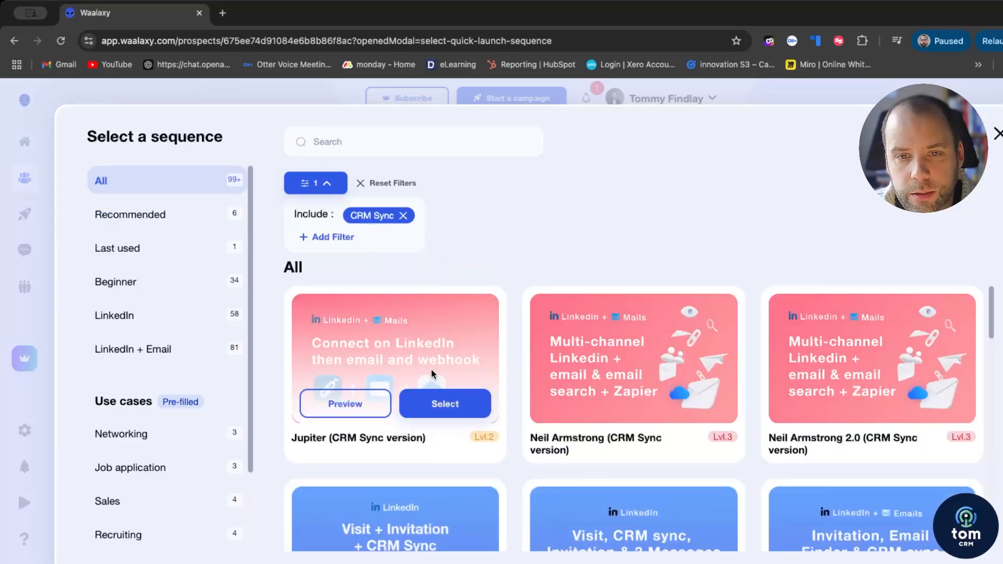
click(445, 404)
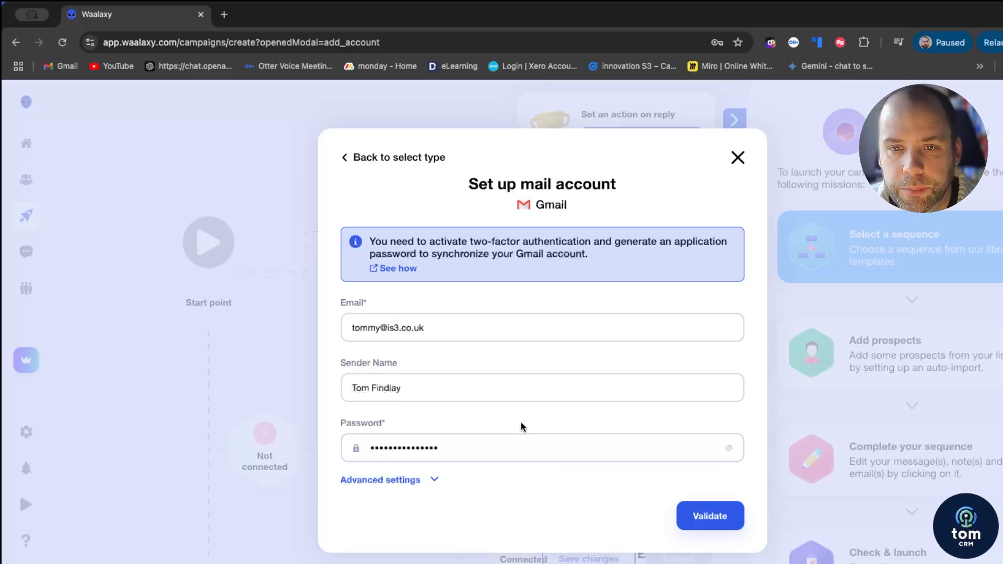
click(708, 516)
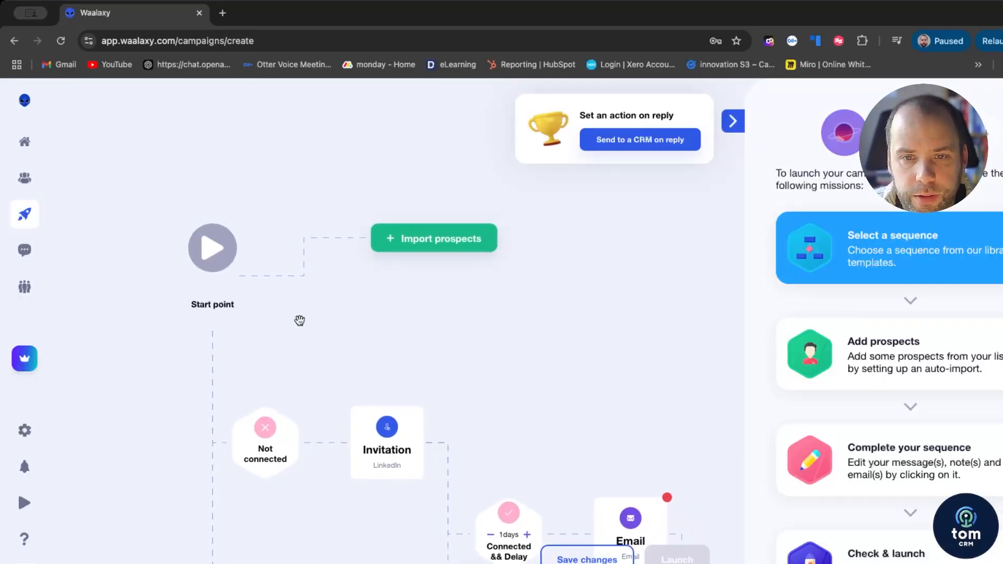
Examine the campaign sequence from the Start point through the Invitation, Email and Email finder branches to CRM Sync and Reached.
drag(562, 340, 539, 335)
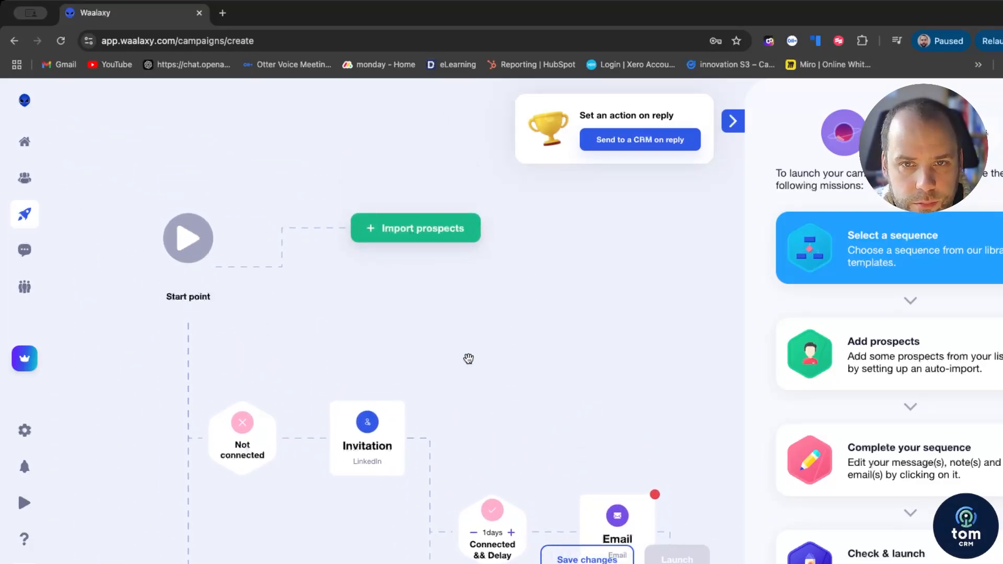
drag(472, 368, 458, 344)
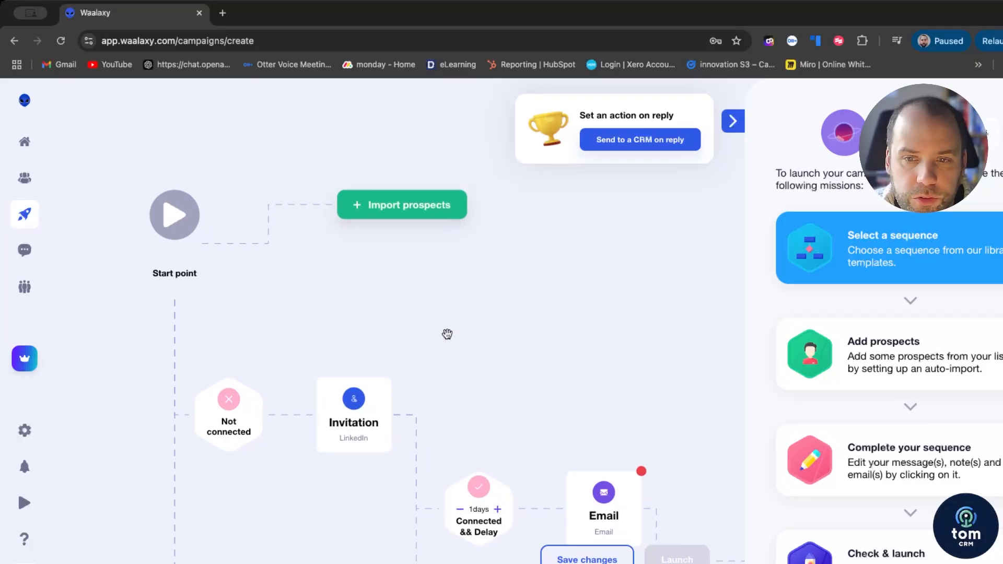
scroll(448, 333, down, 2)
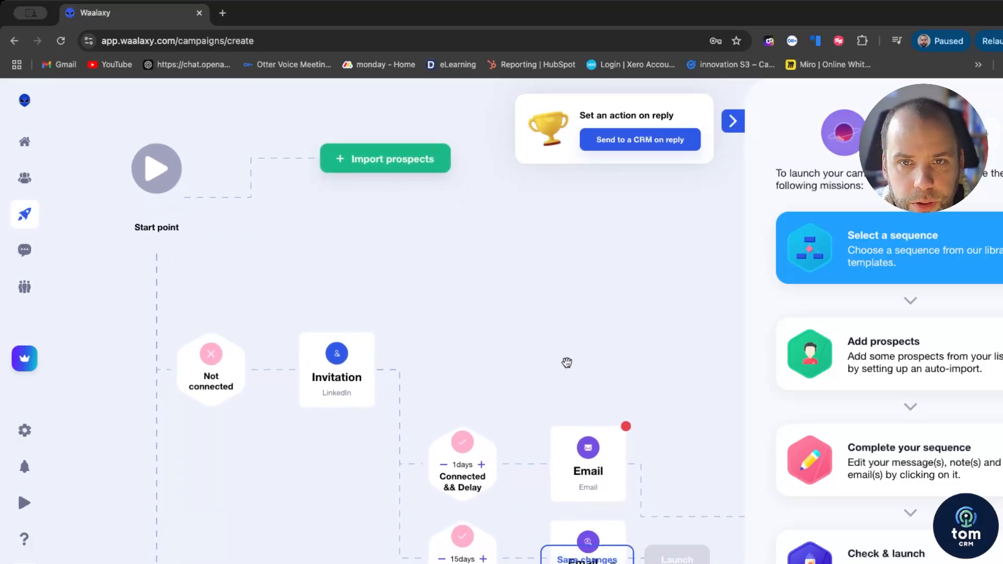
scroll(566, 362, down, 4)
scroll(147, 288, left, 3)
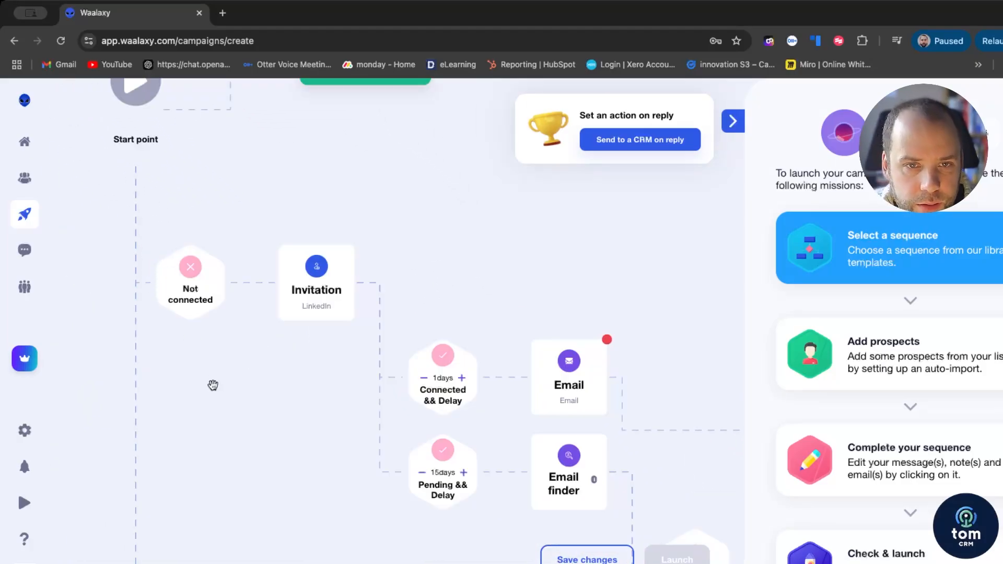
scroll(271, 413, right, 2)
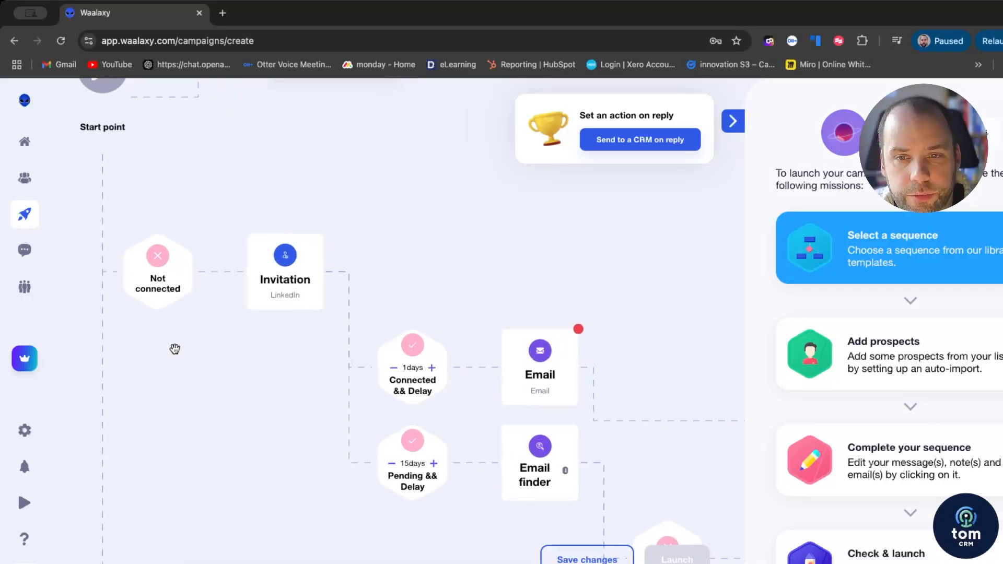
drag(233, 387, 208, 414)
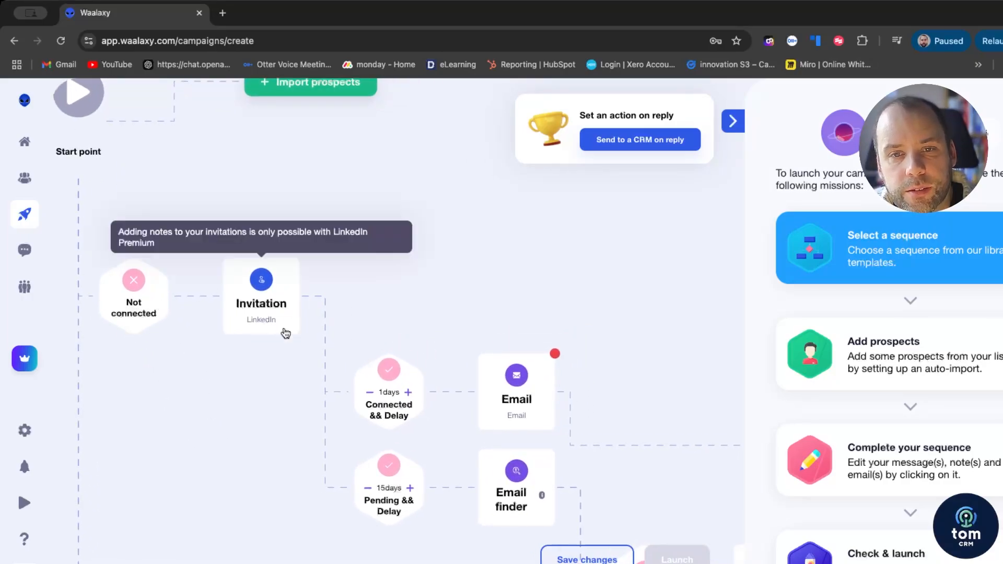
drag(279, 458, 172, 374)
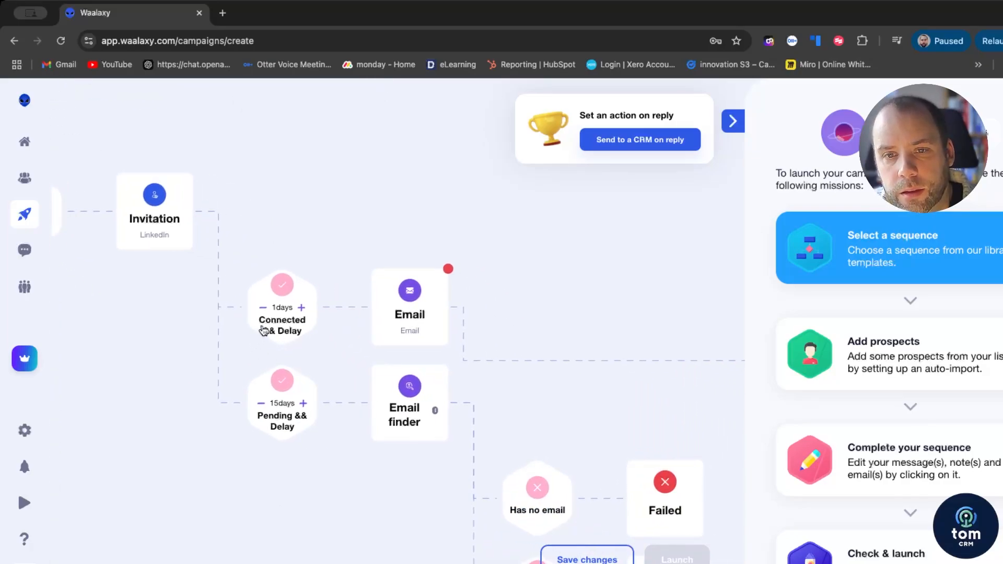
drag(595, 300, 358, 242)
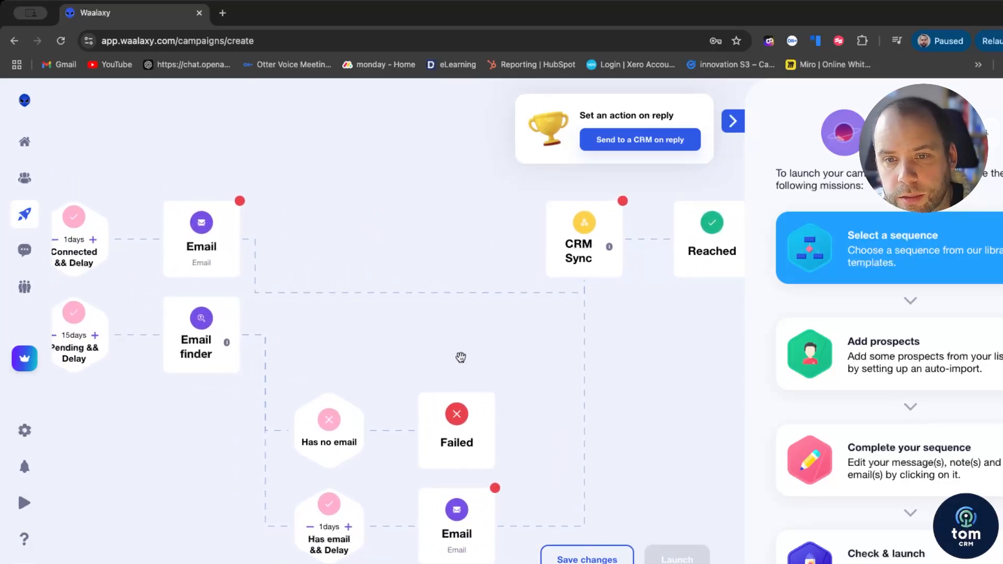
drag(459, 209, 254, 220)
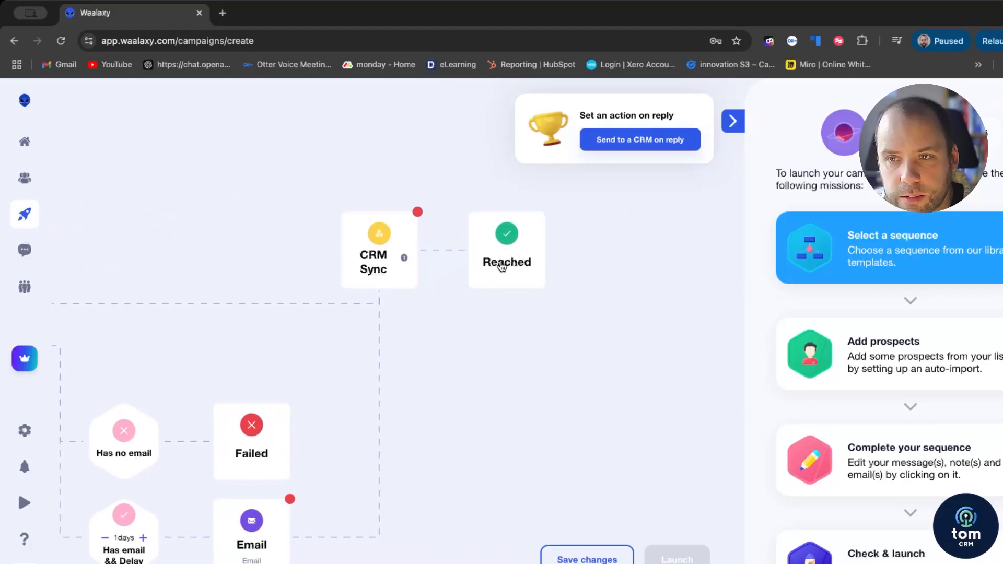
scroll(869, 367, down, 1)
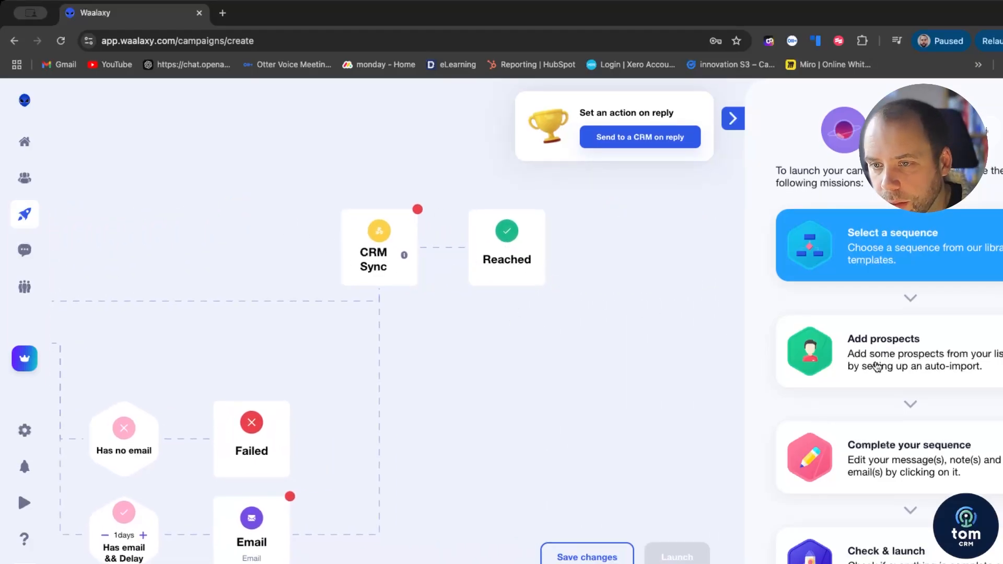
Open the sequence's CRM Sync action and choose Webhook as the destination for prospect information.
click(381, 251)
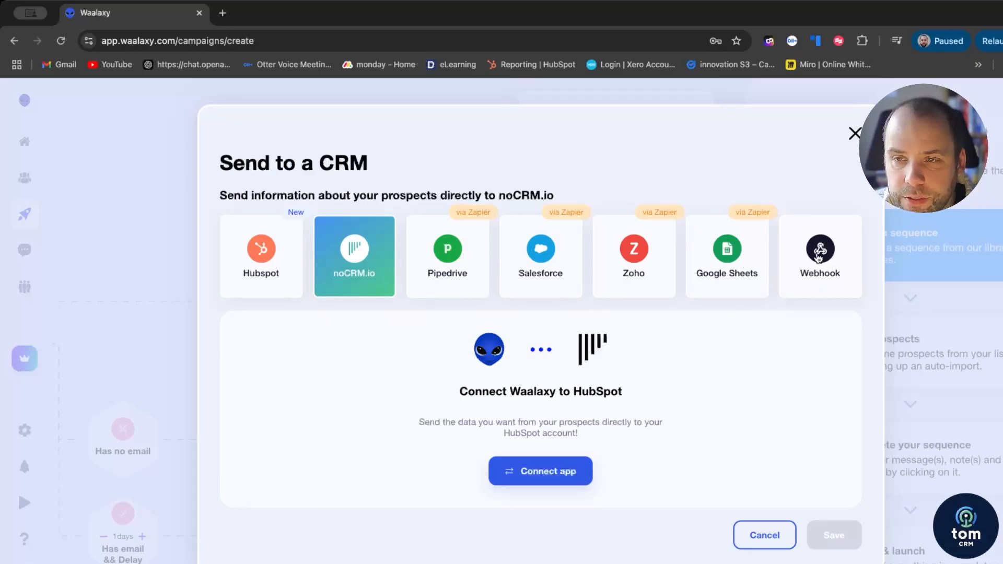
click(818, 278)
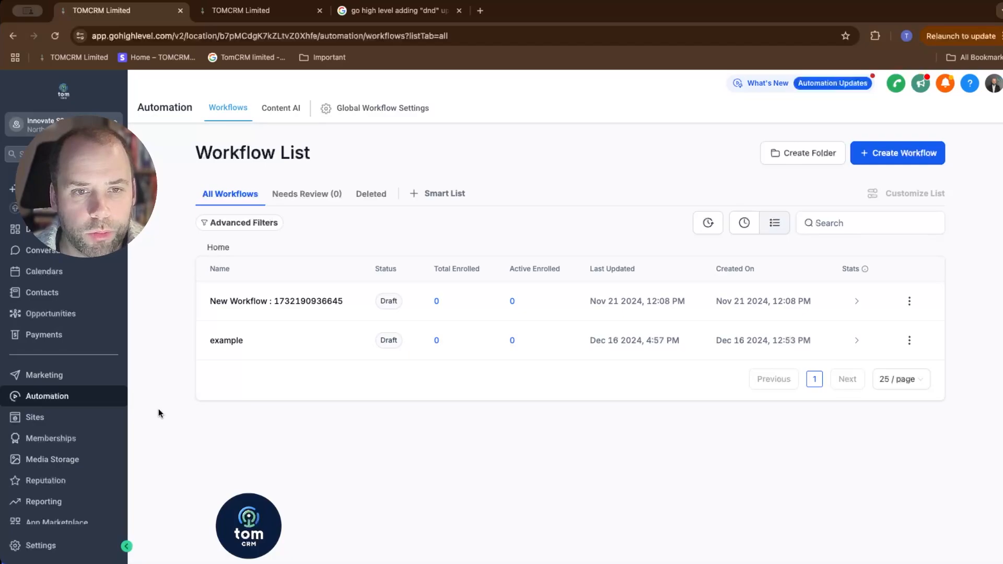
Switch to HighLevel and create a new automation workflow from scratch.
click(55, 398)
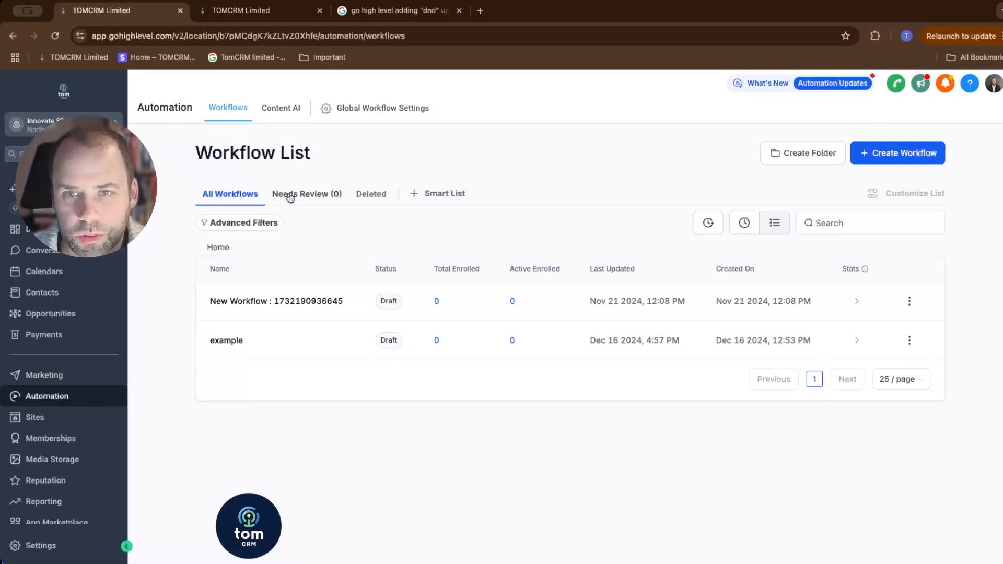
click(895, 159)
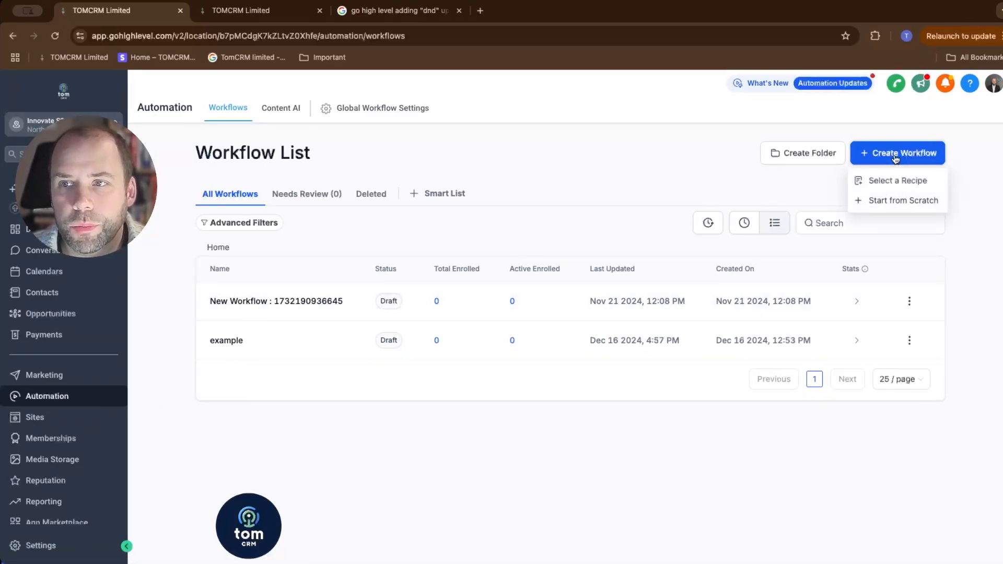
click(888, 205)
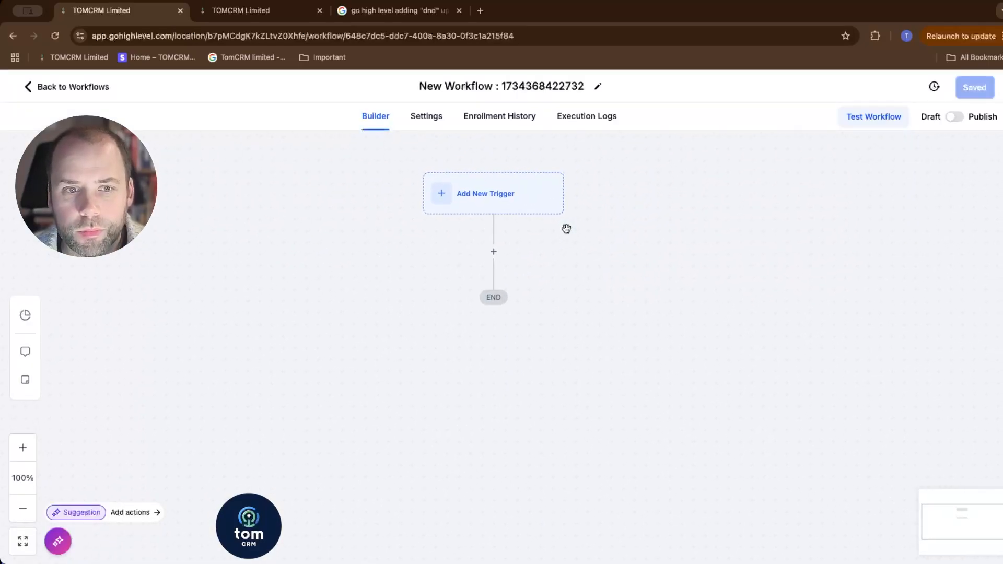
Search the workflow triggers for "web", choose Inbound Webhook and copy its generated URL.
click(466, 195)
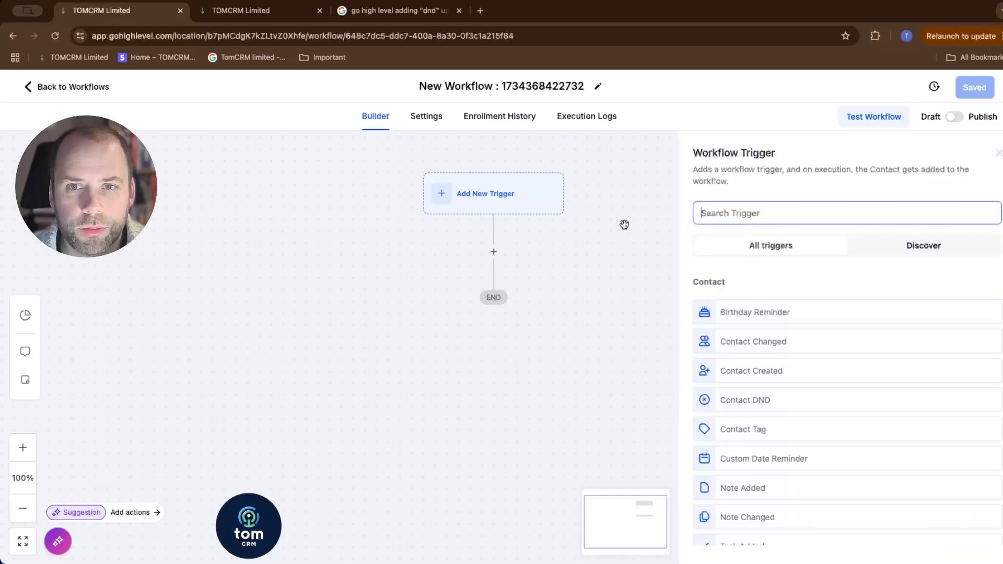
click(741, 218)
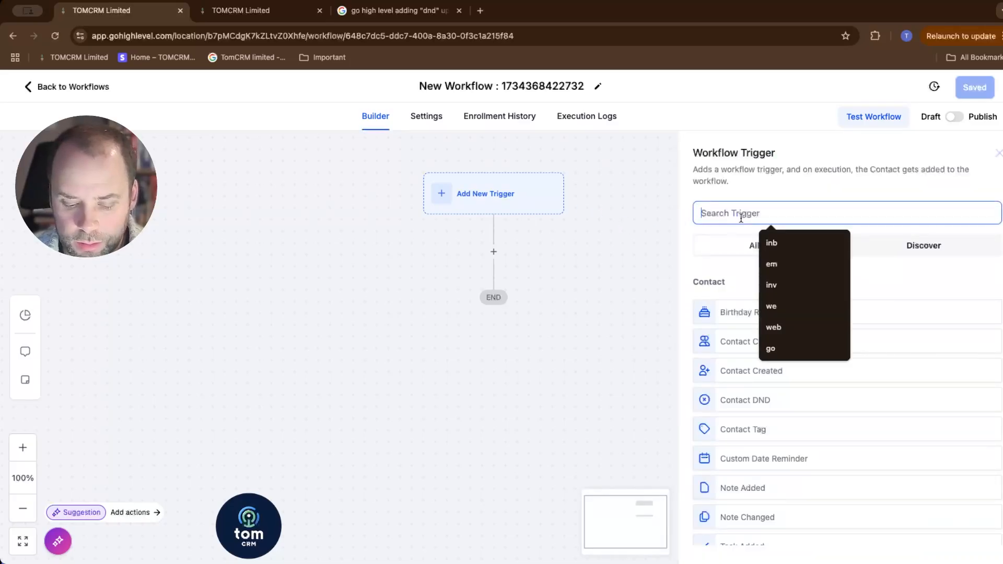
text(web)
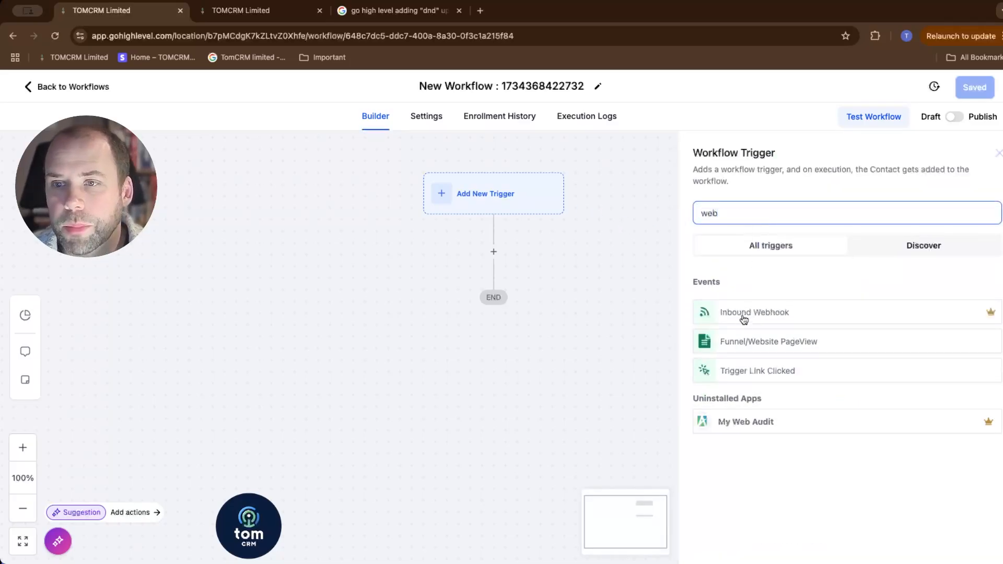
click(744, 319)
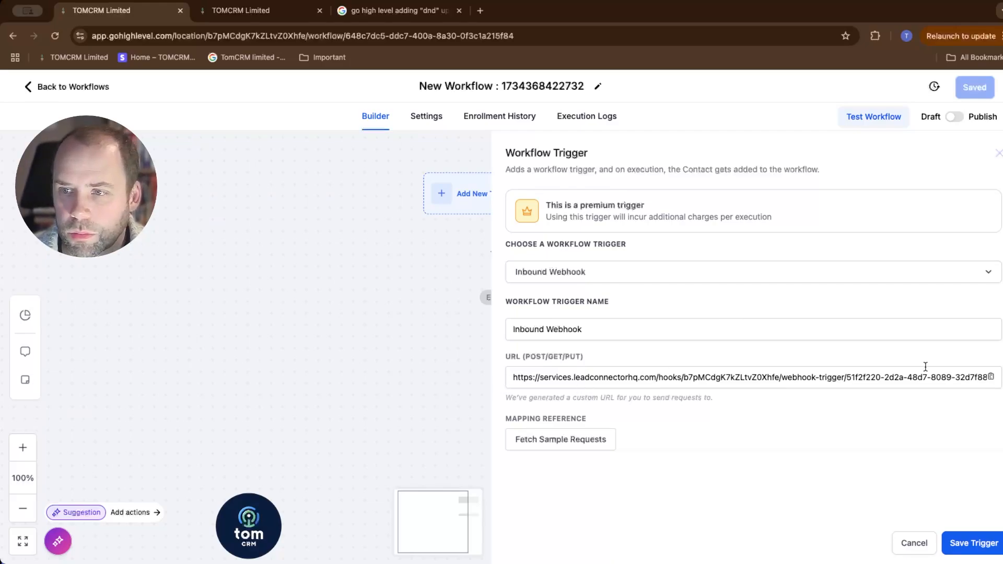
click(992, 378)
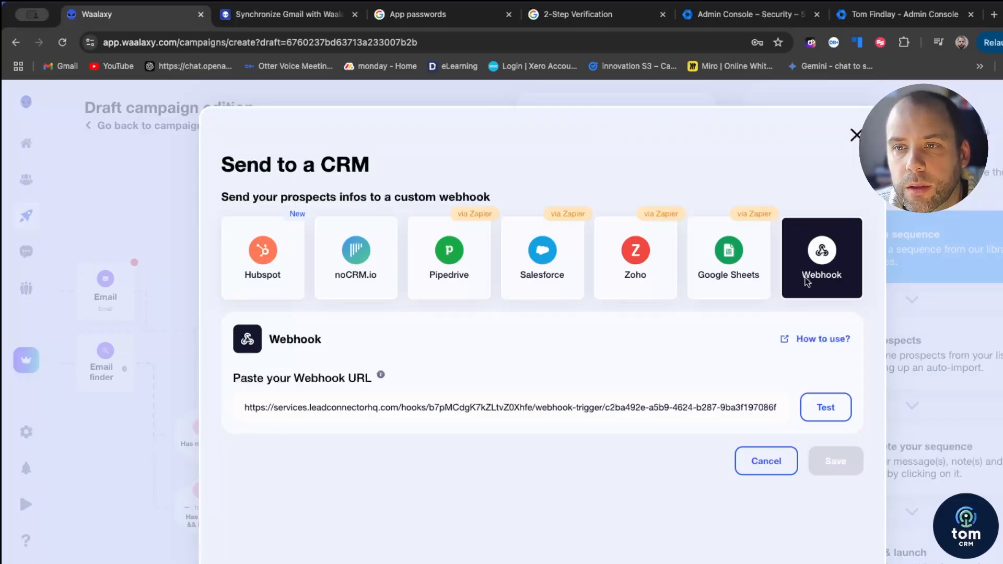
Switch to Waalaxy and test the webhook URL for the Send to a CRM action.
click(752, 406)
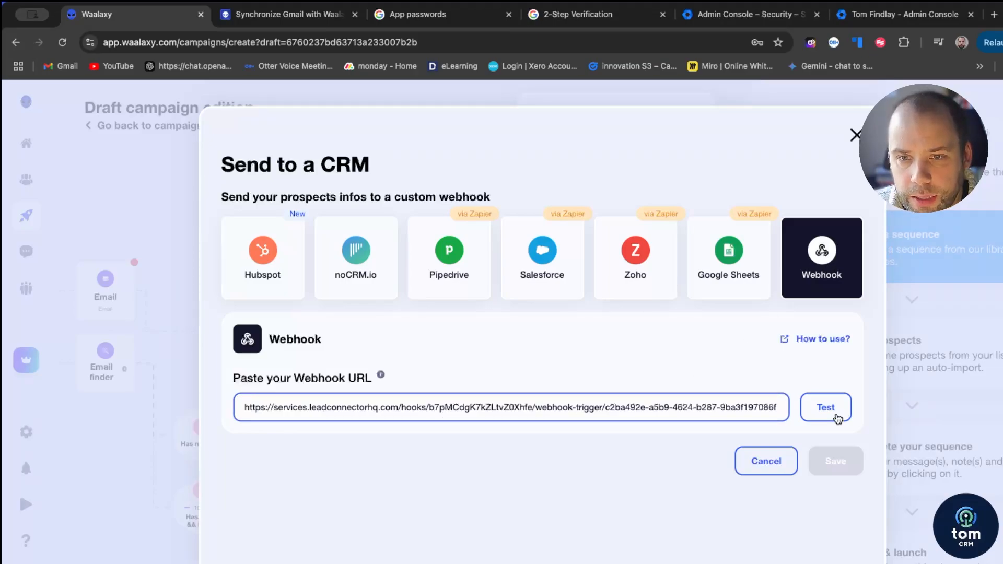
click(835, 417)
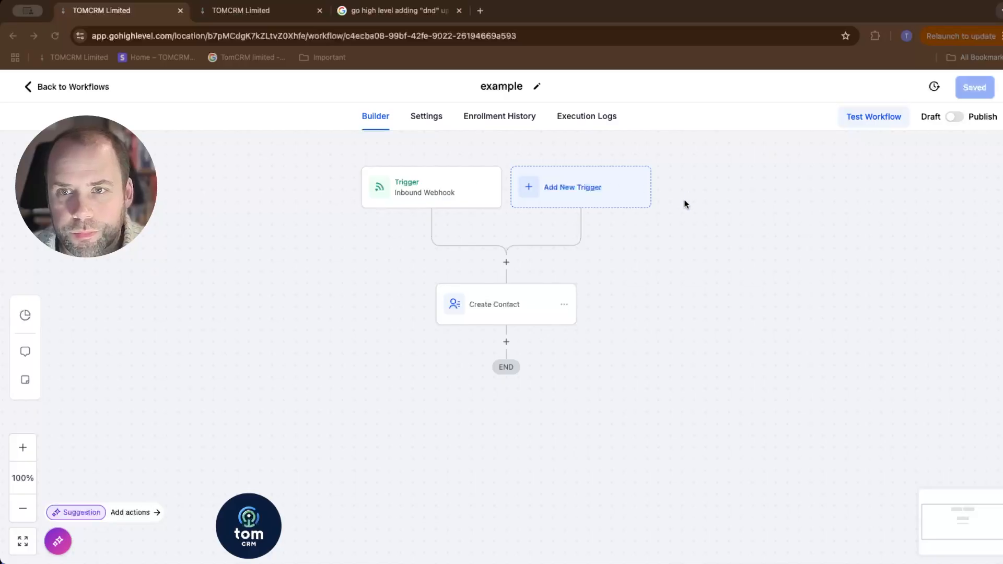
Rename the workflow as "Example Waalaxy contact webhook".
click(697, 213)
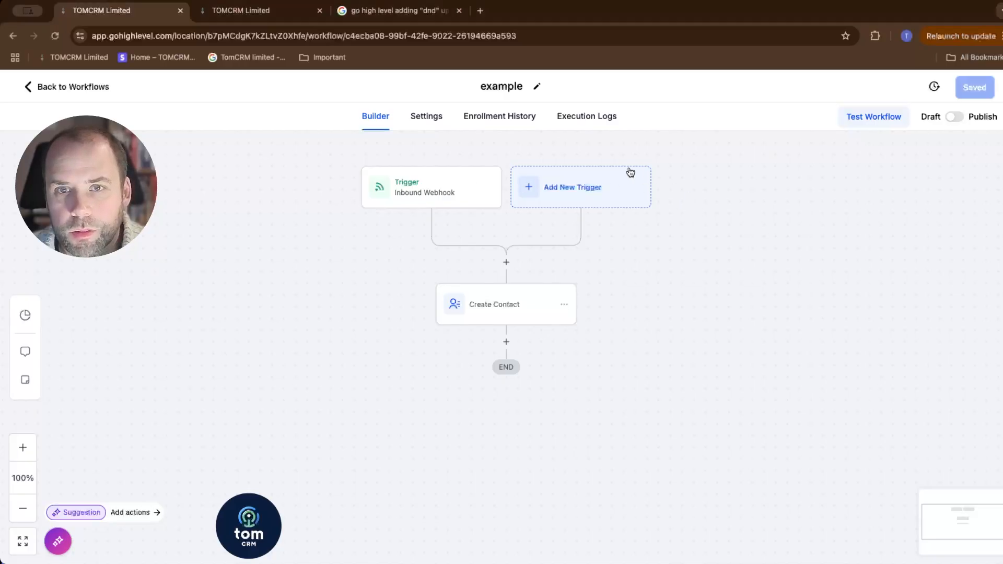
click(501, 86)
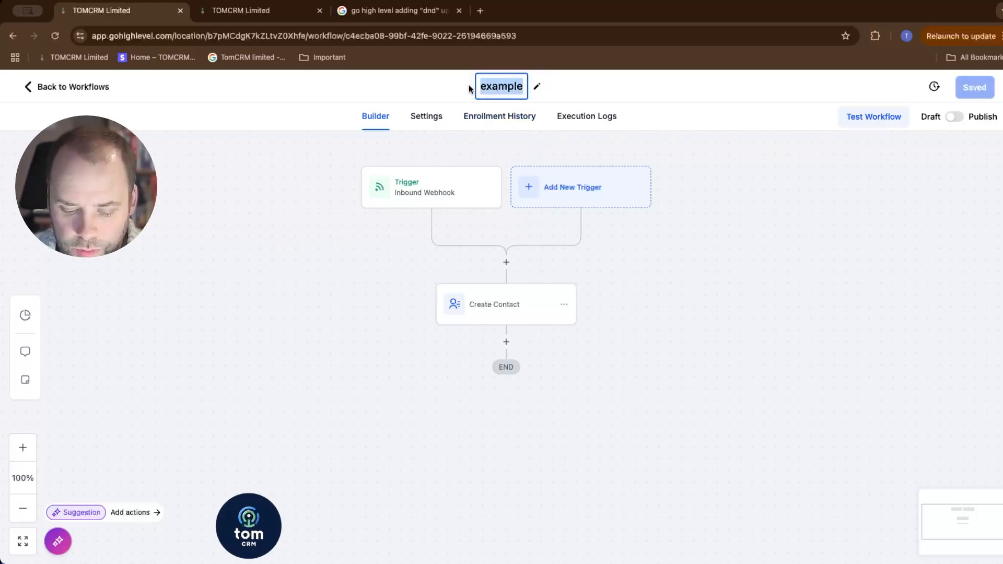
text(Example)
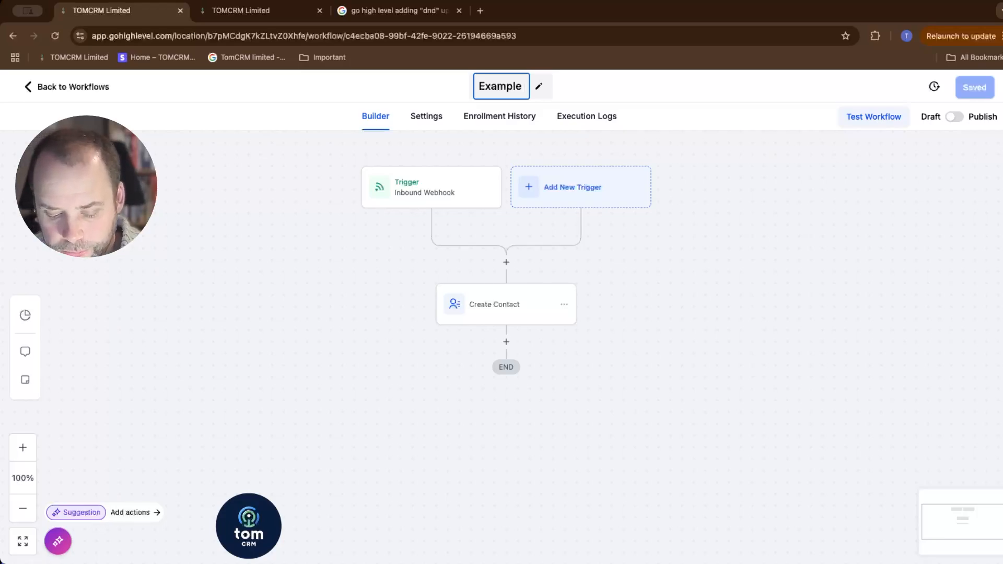
text( Waala)
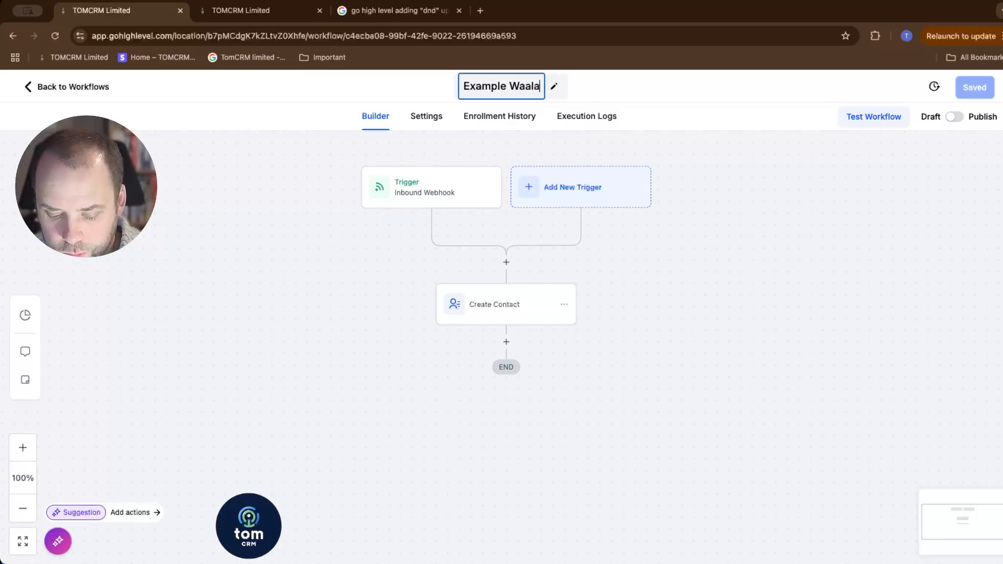
text(xy)
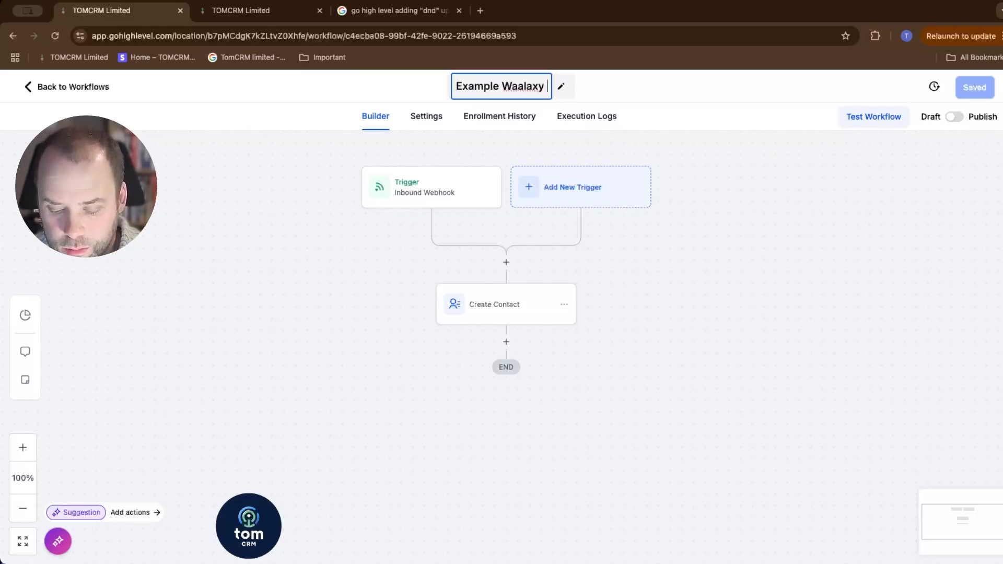
text(web)
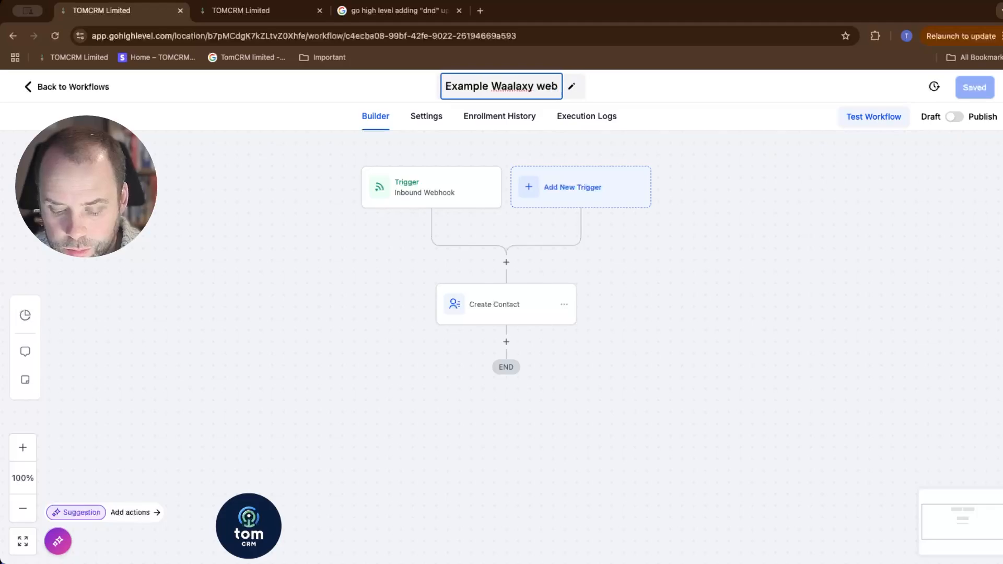
key(BackSpace)
key(BackSpace)
key(BackSpace)
text(c)
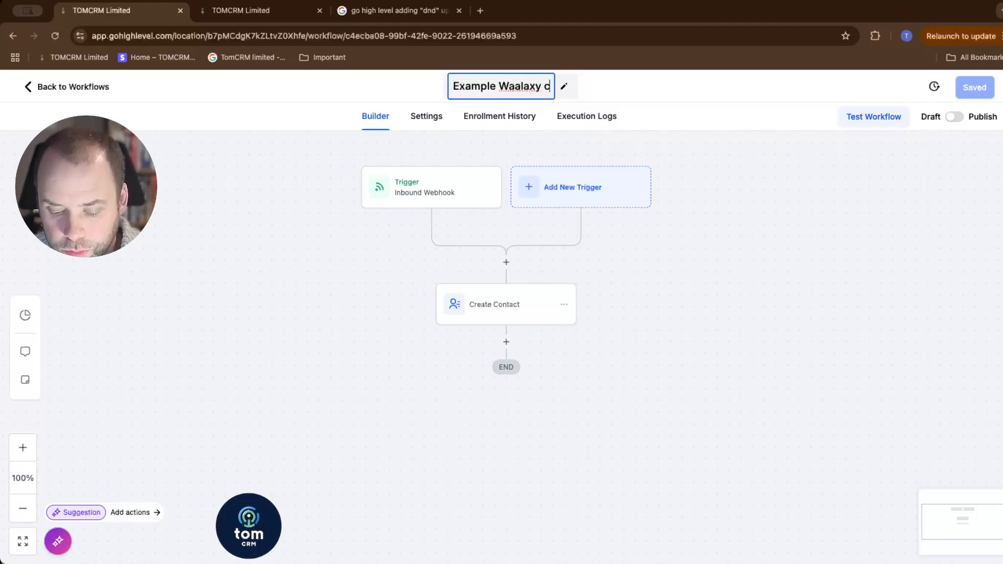
text(ontact webhook)
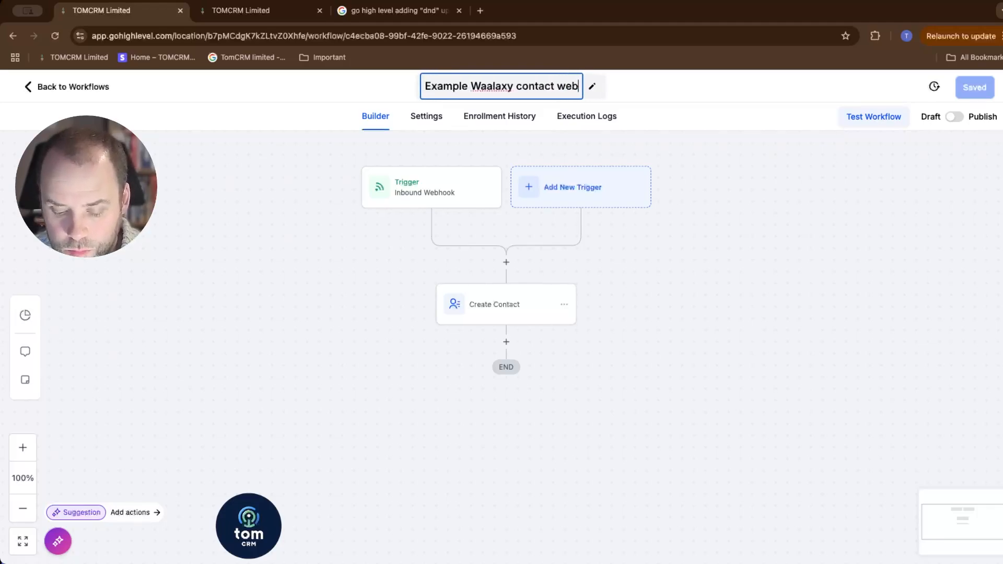
click(287, 228)
click(418, 190)
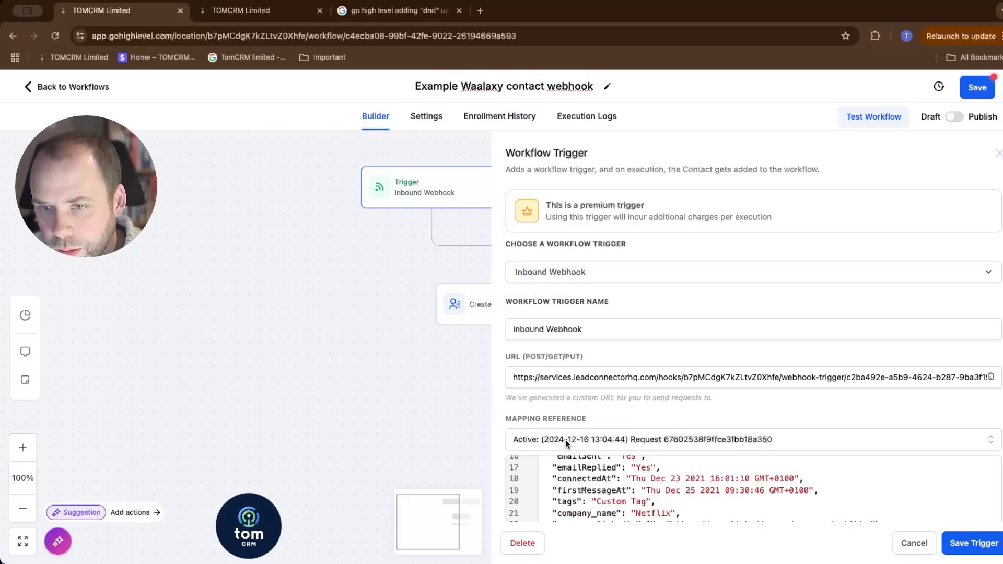
click(779, 440)
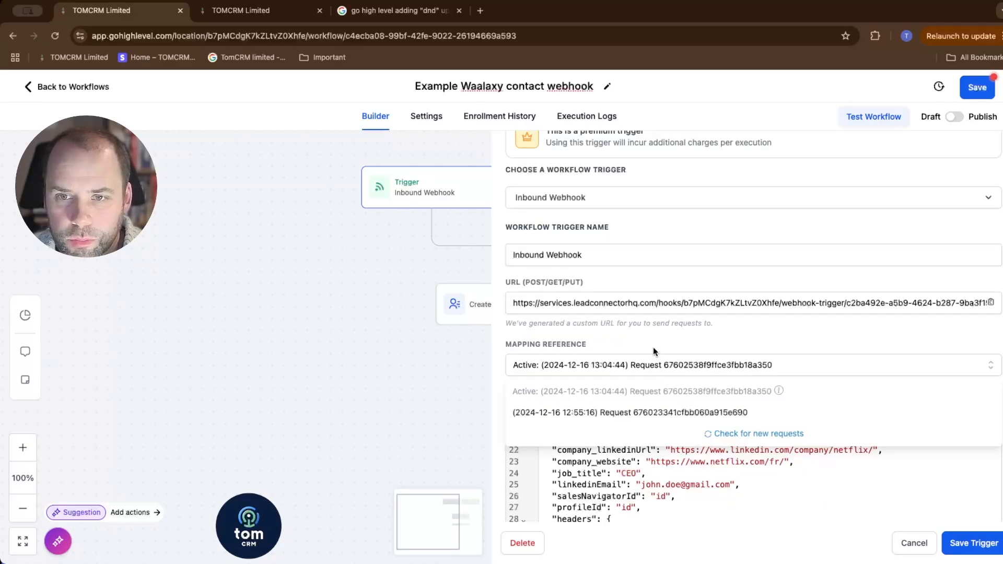
click(564, 413)
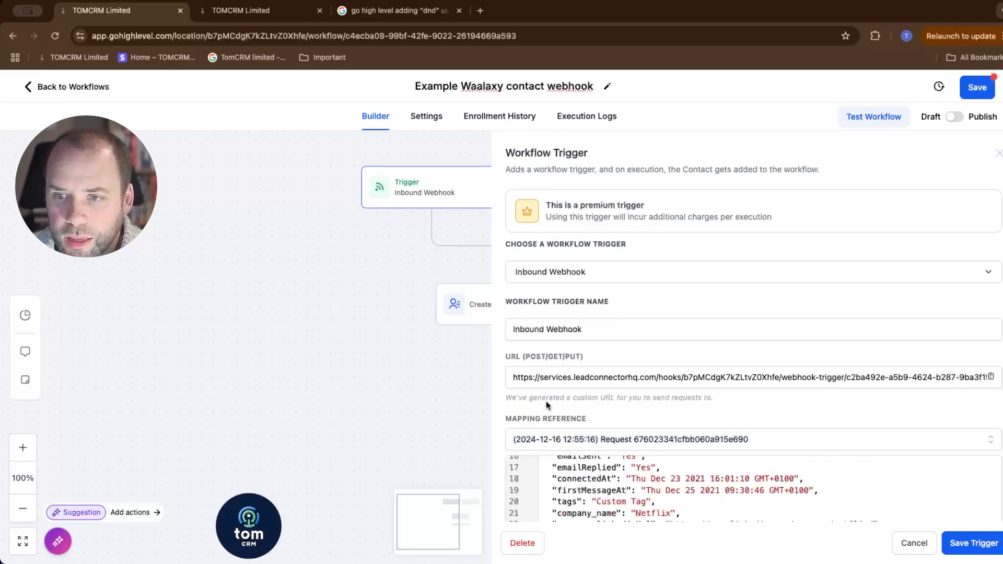
scroll(546, 400, down, 5)
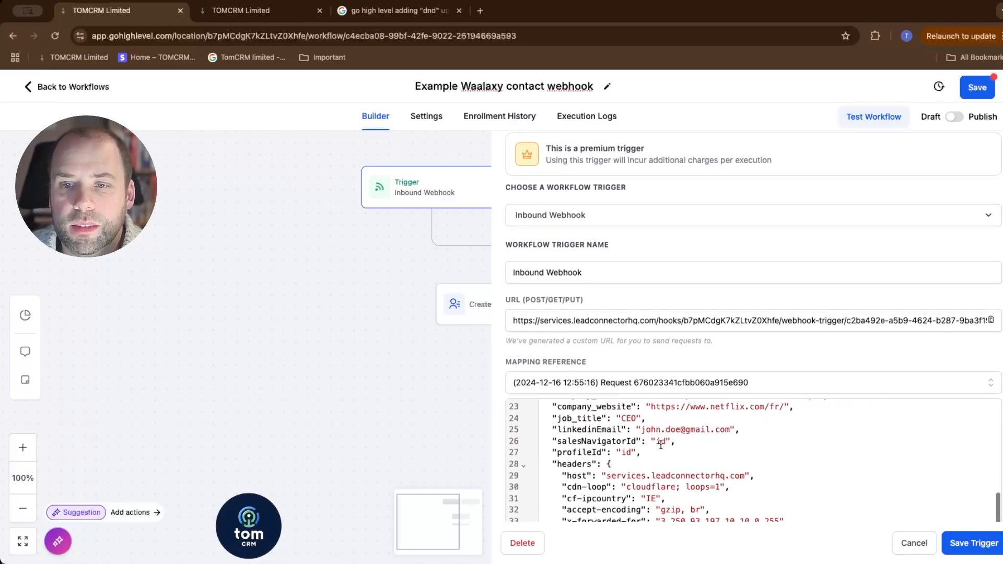
scroll(661, 445, up, 2)
scroll(662, 460, up, 1)
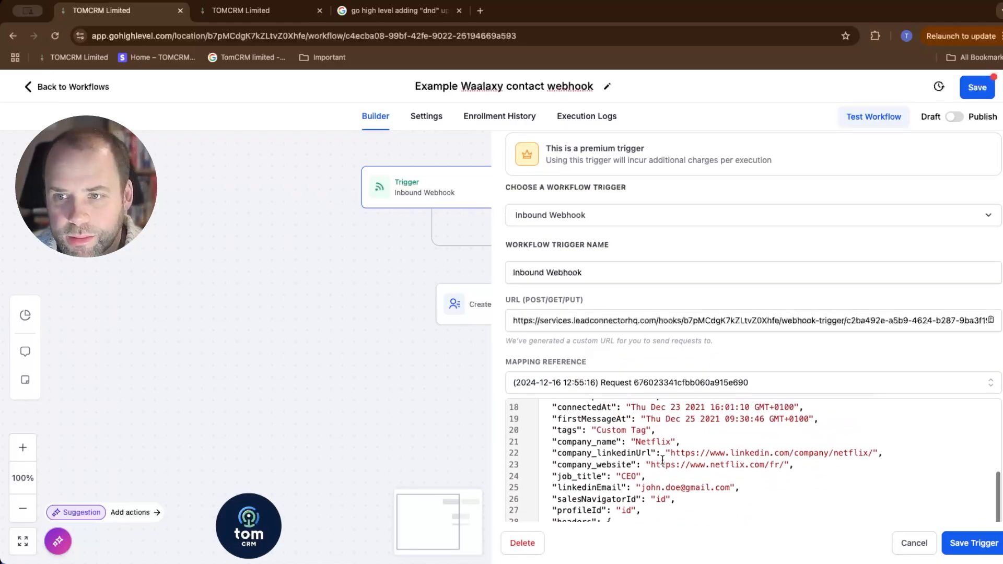
scroll(662, 459, up, 10)
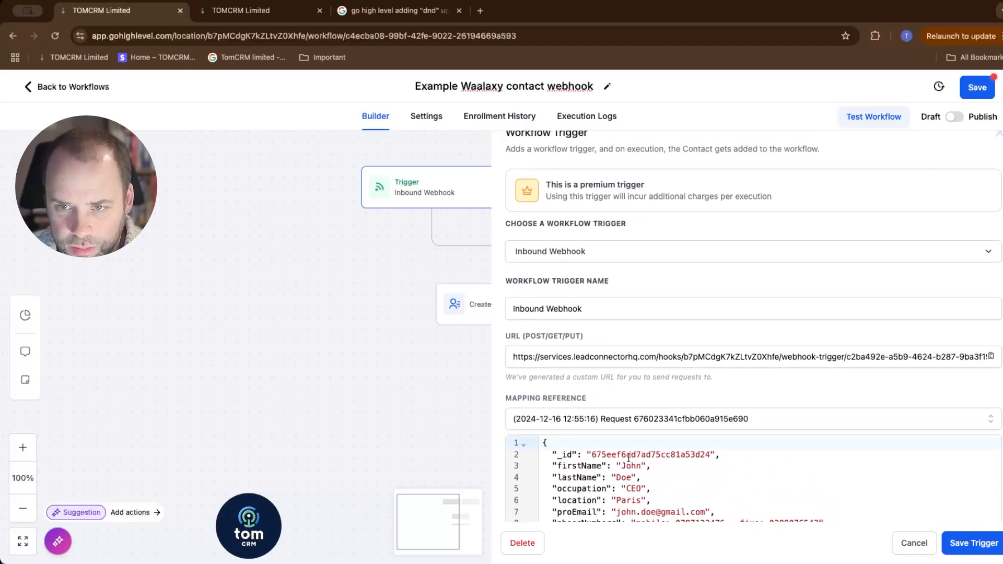
scroll(575, 474, down, 2)
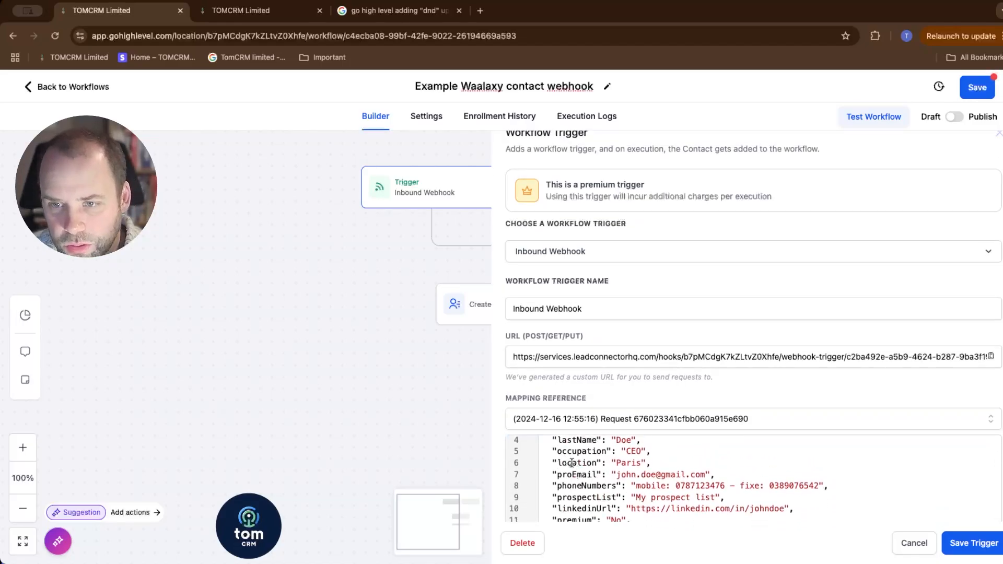
scroll(584, 479, down, 5)
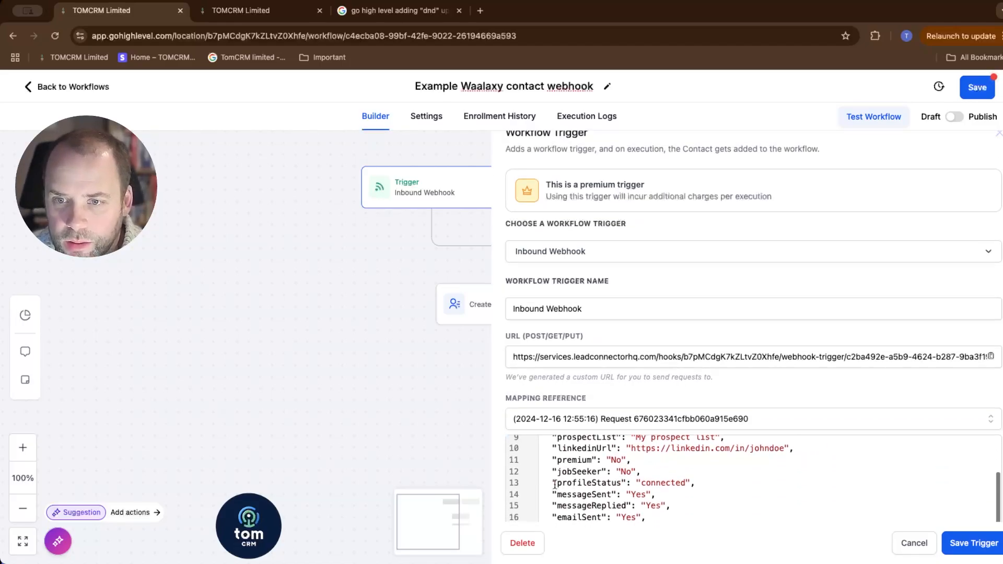
scroll(564, 477, down, 6)
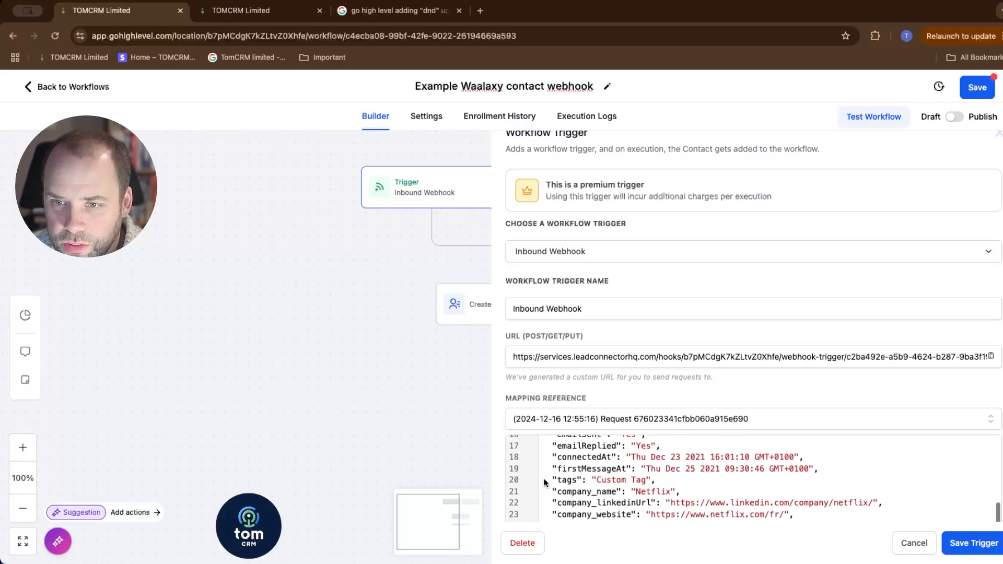
scroll(605, 465, up, 15)
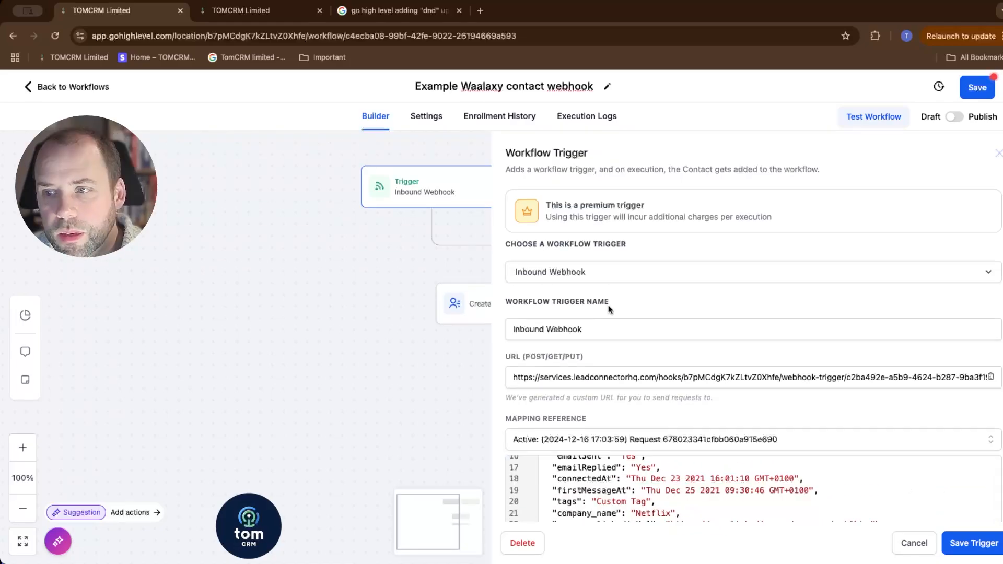
click(965, 546)
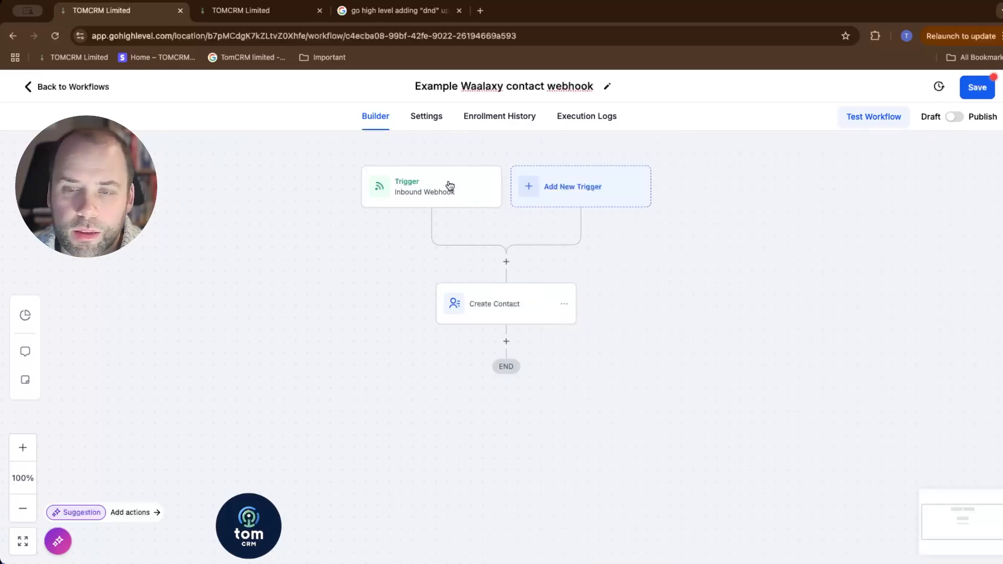
In the Create Contact action, remove the existing Website mapping and add a new Website field.
click(490, 303)
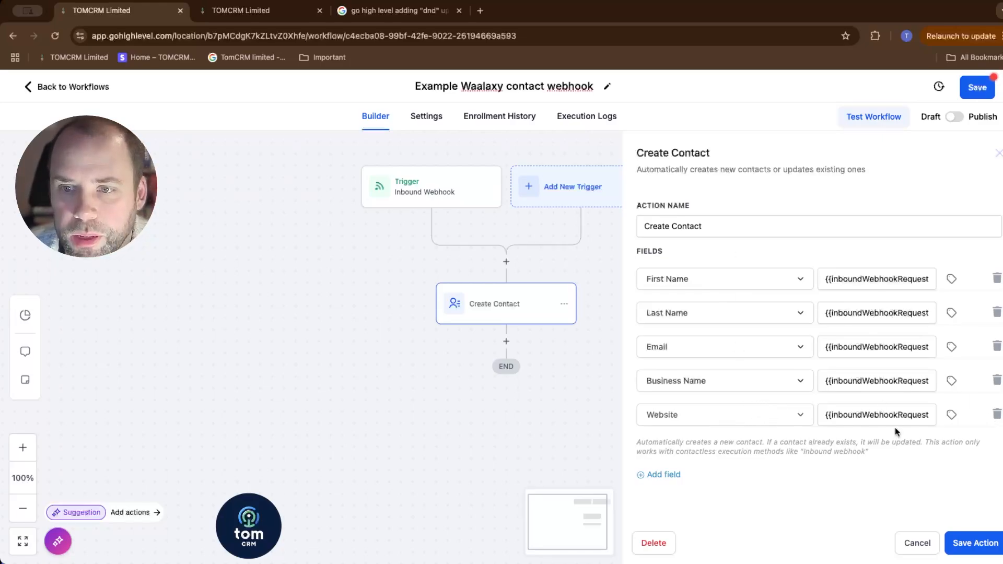
click(996, 414)
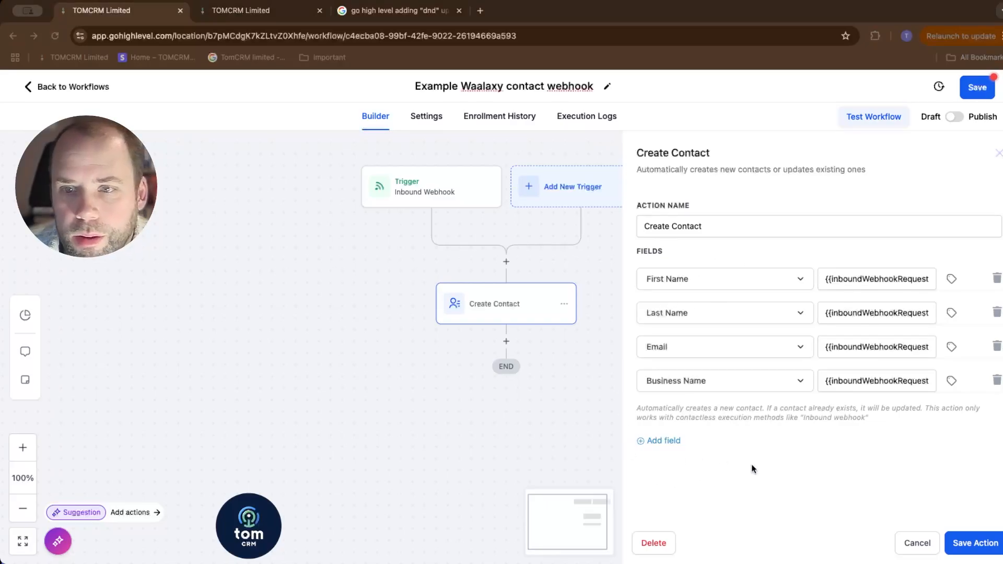
click(659, 442)
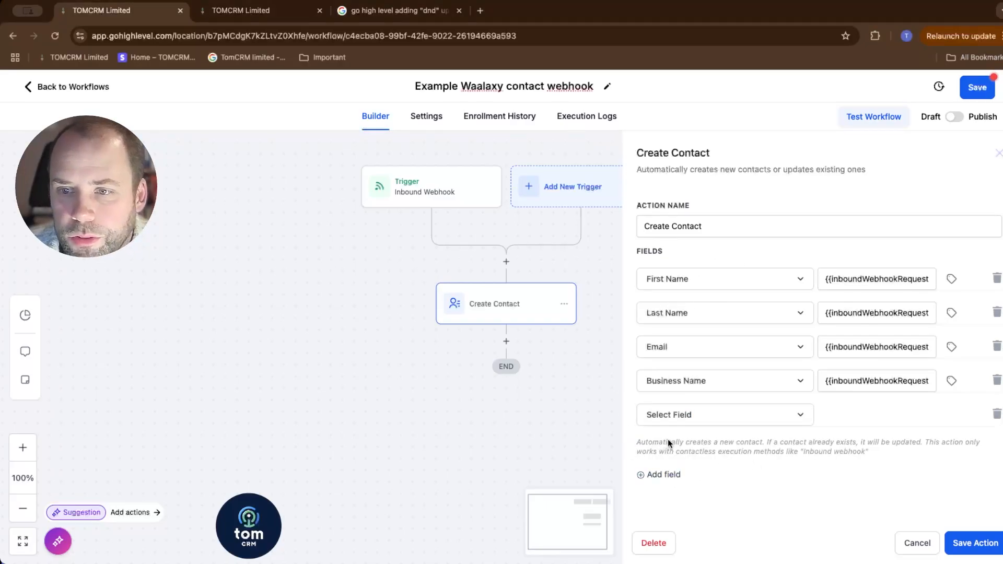
click(679, 414)
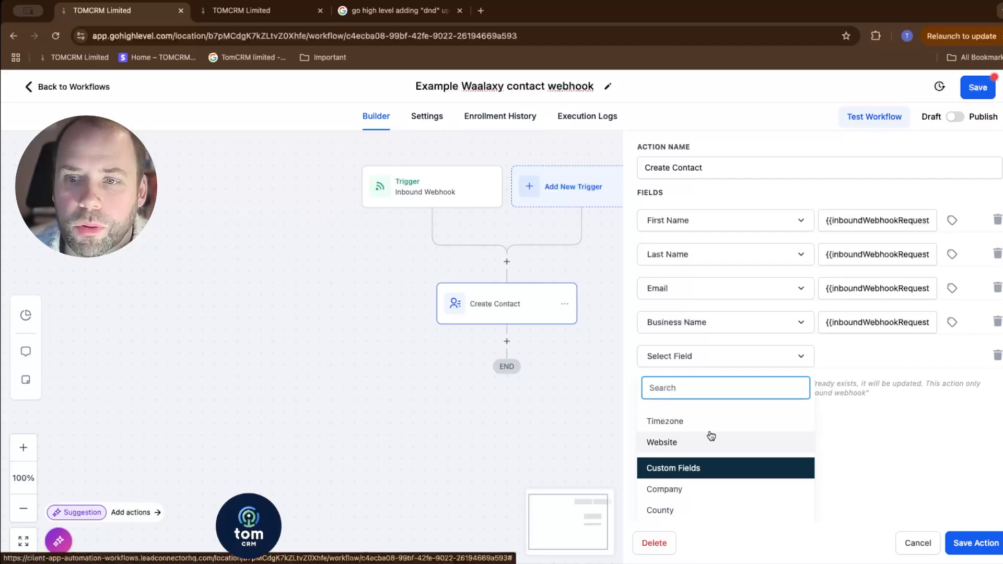
click(659, 445)
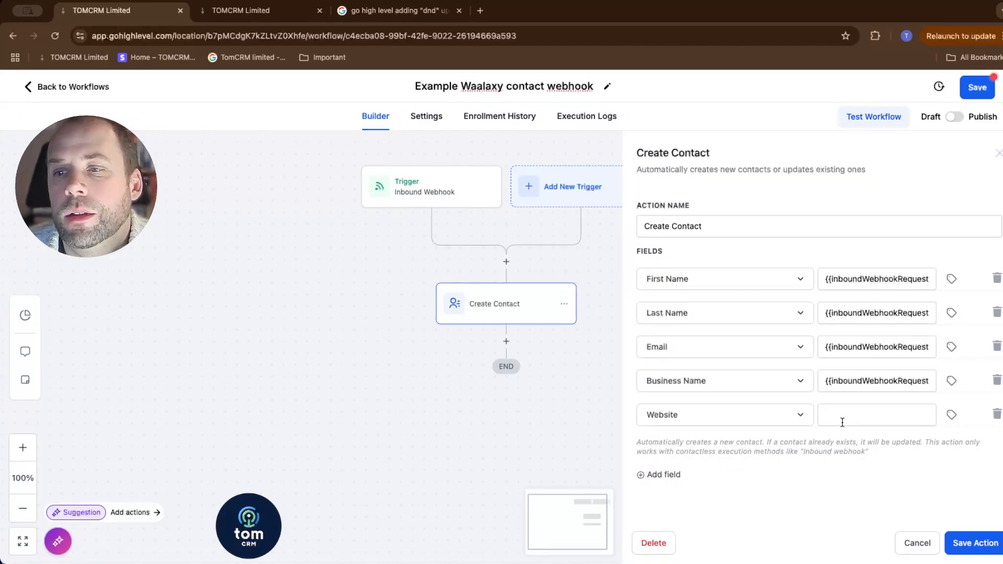
Map the empty Website field to the Inbound Webhook Trigger's Company_website value, and save both the Create Contact action and the workflow.
click(951, 416)
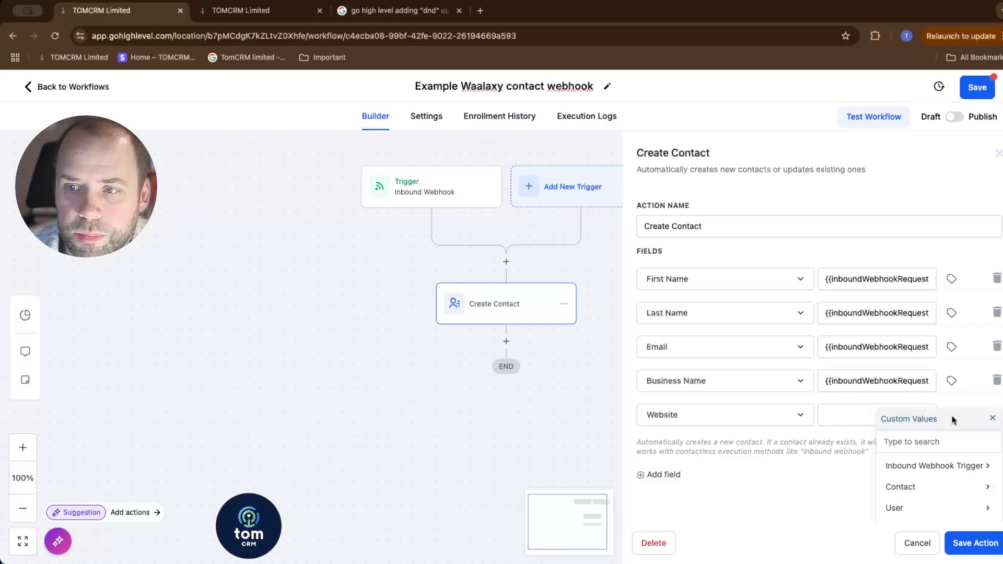
click(921, 470)
scroll(821, 466, down, 3)
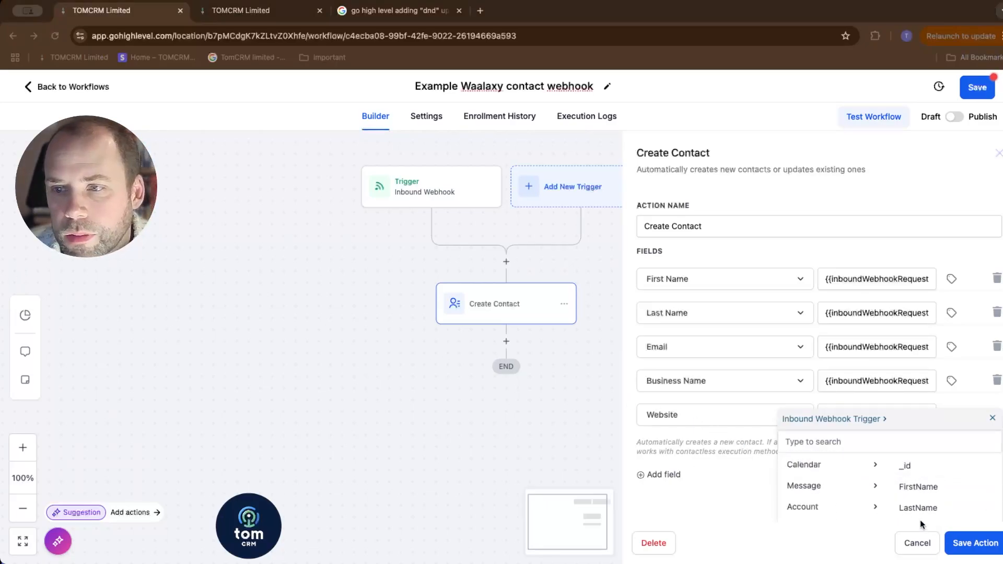
scroll(813, 479, down, 5)
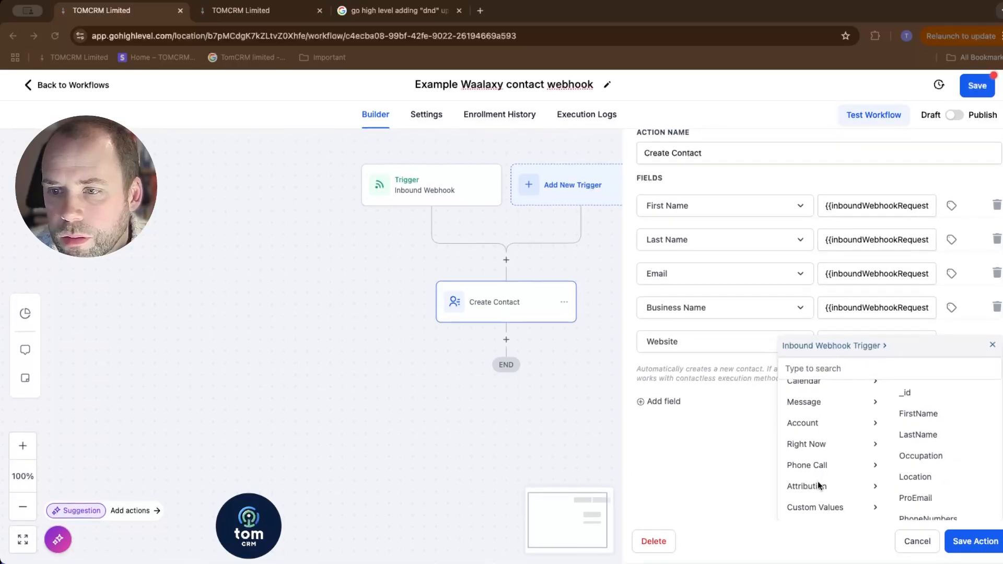
scroll(922, 478, down, 8)
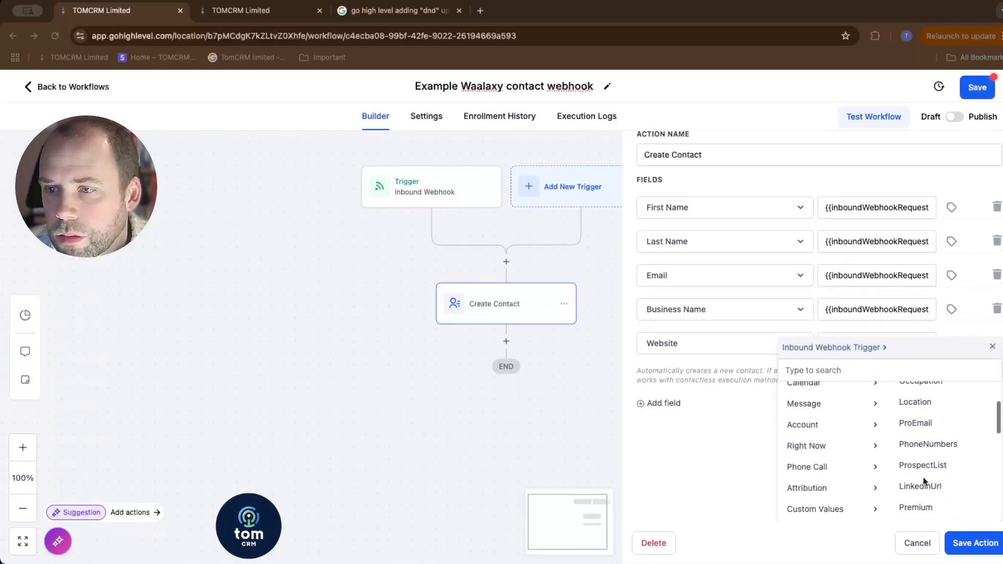
scroll(923, 478, down, 5)
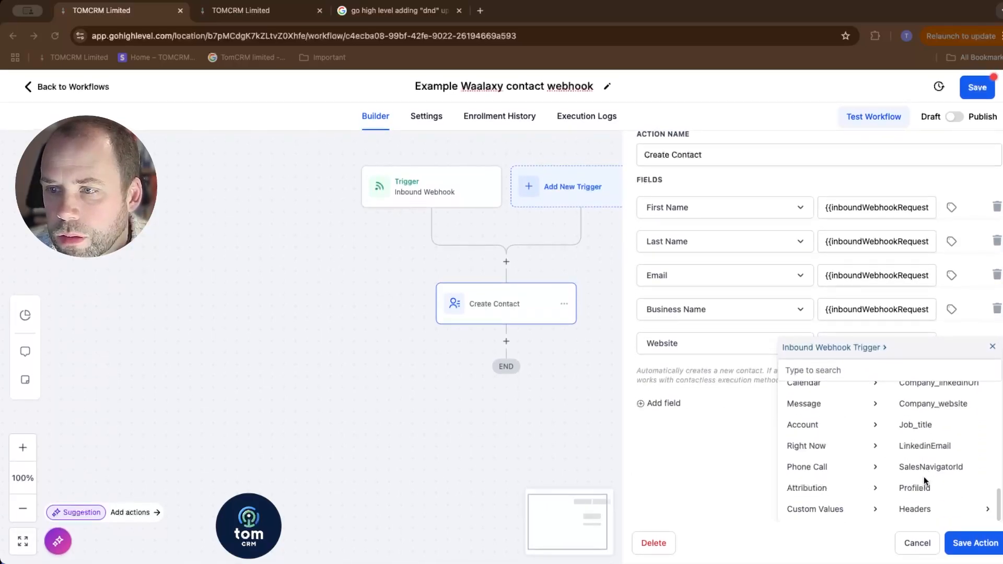
scroll(923, 476, up, 2)
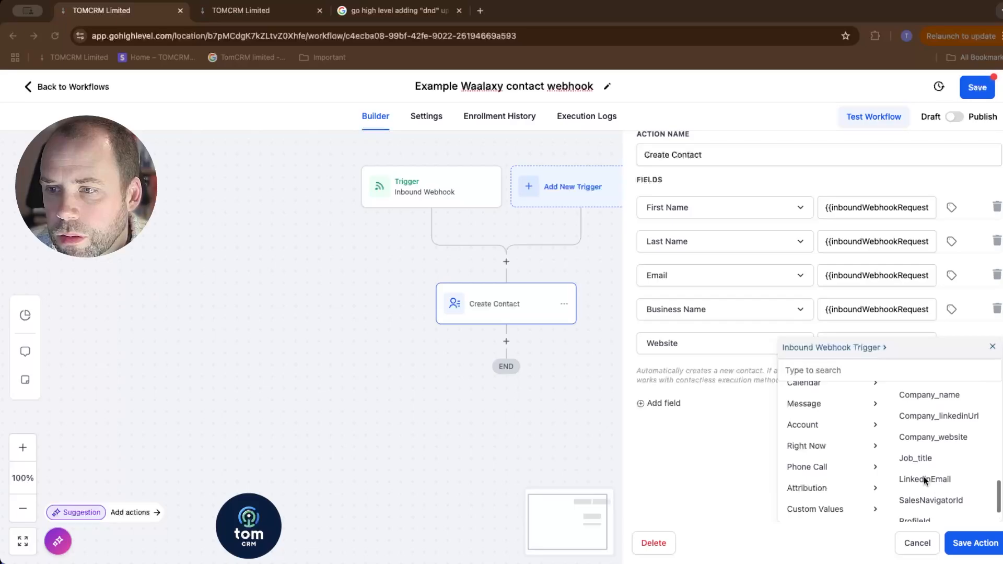
click(916, 442)
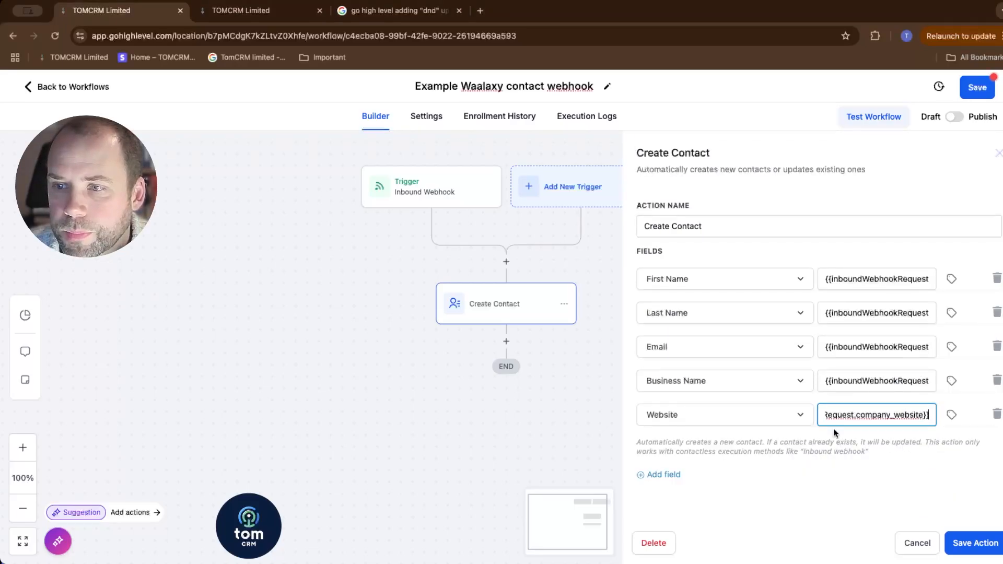
click(770, 487)
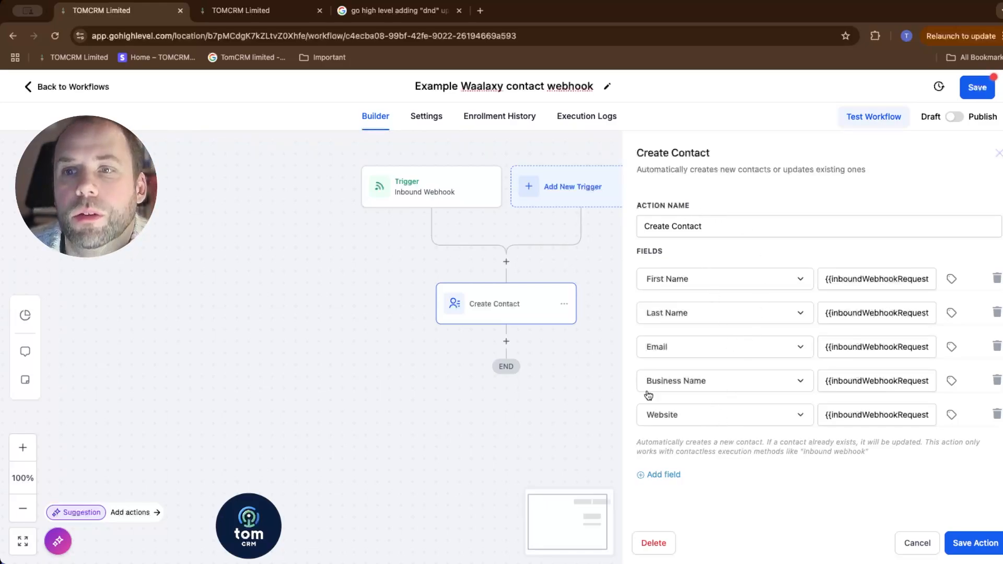
click(974, 543)
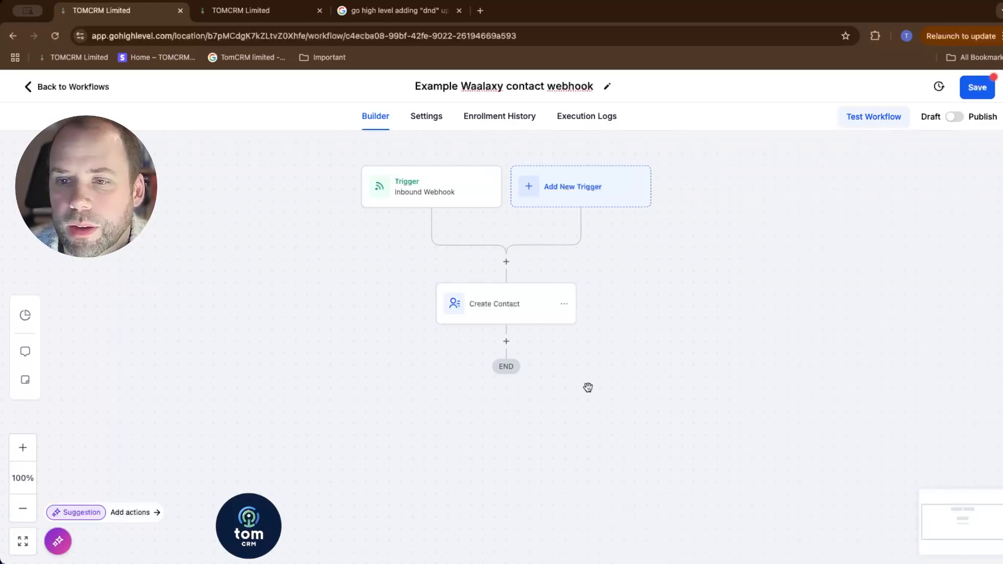
click(976, 90)
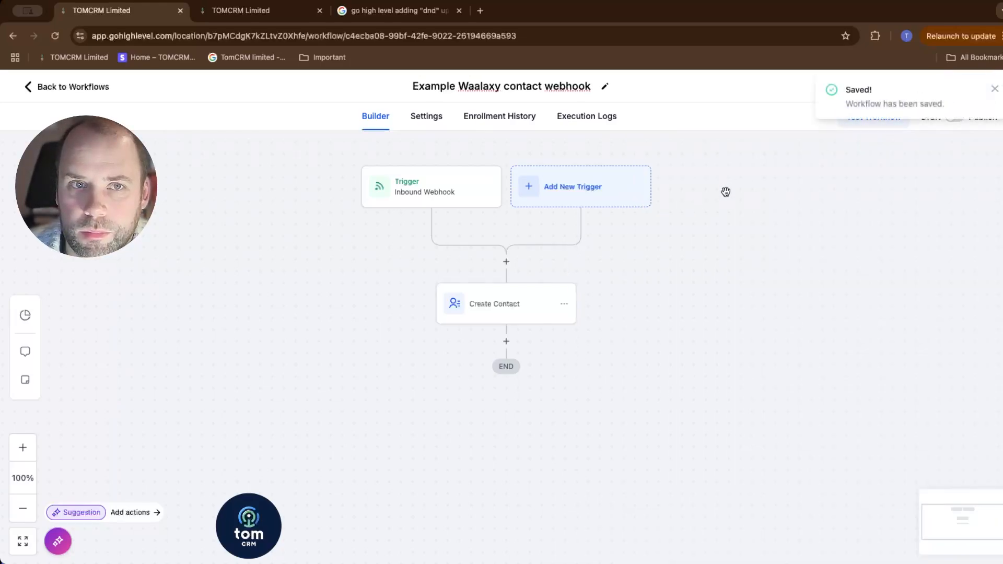